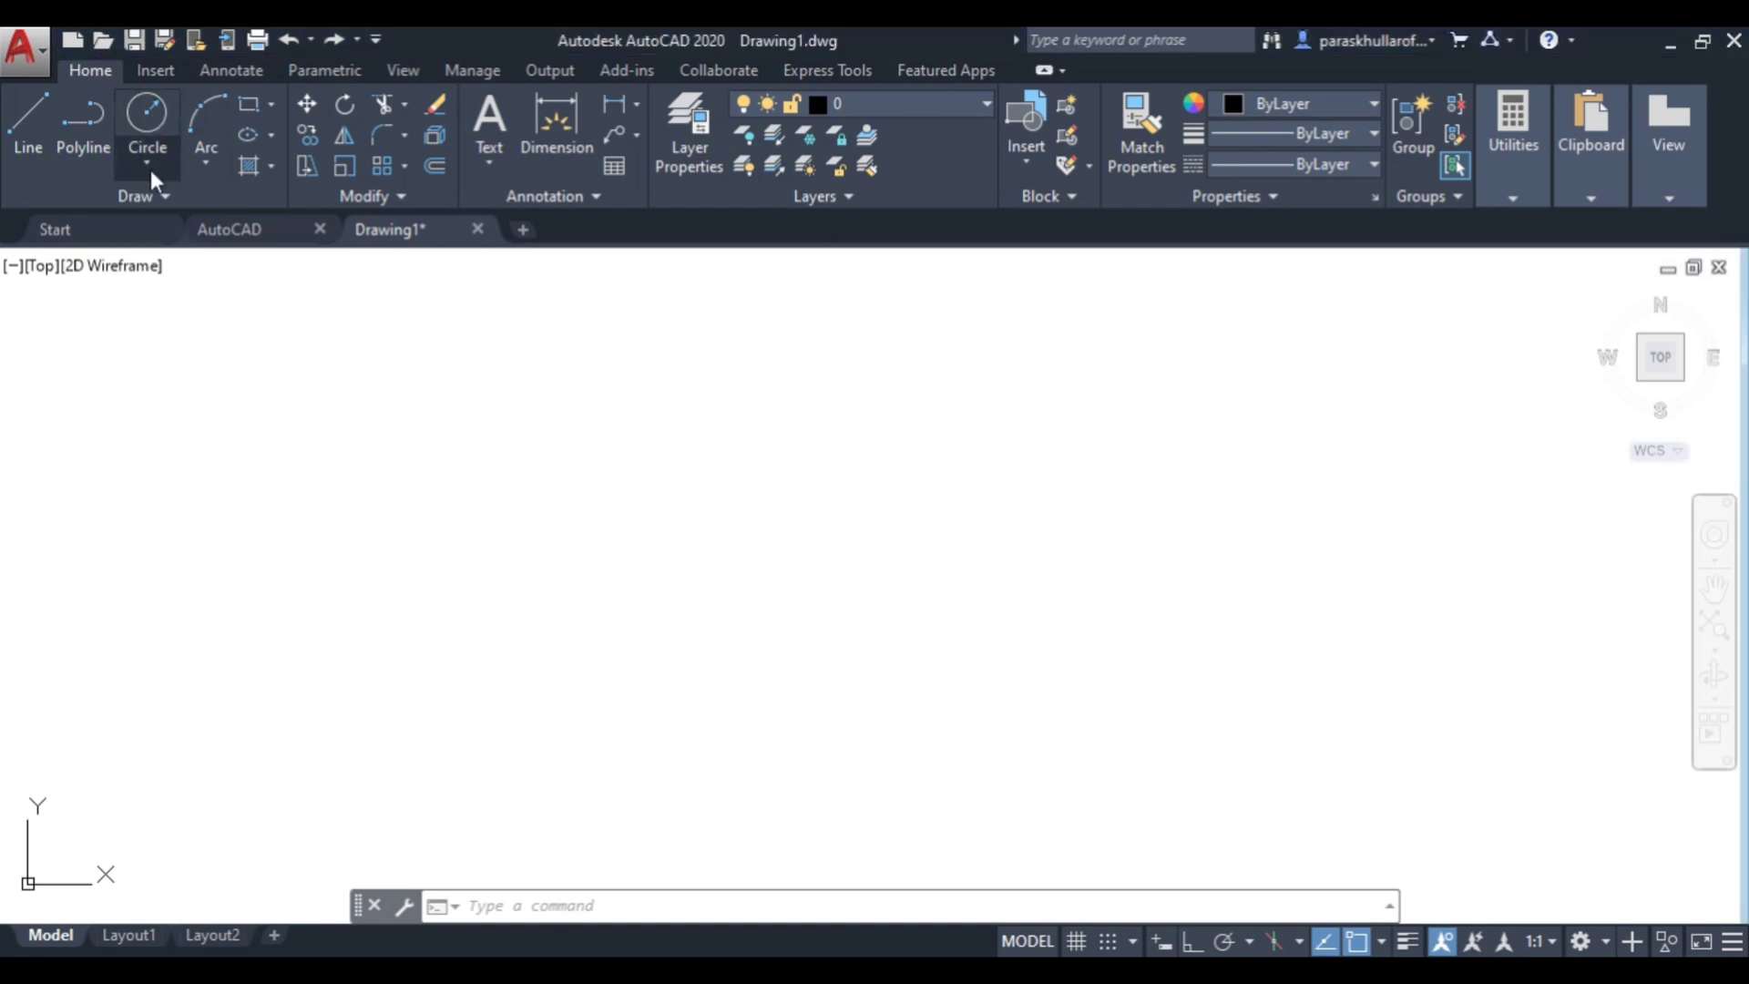
Step: Draw a circle near the left edge of the drawing by picking its centre and radius
{"action": "left_click", "coordinate": [157, 124]}
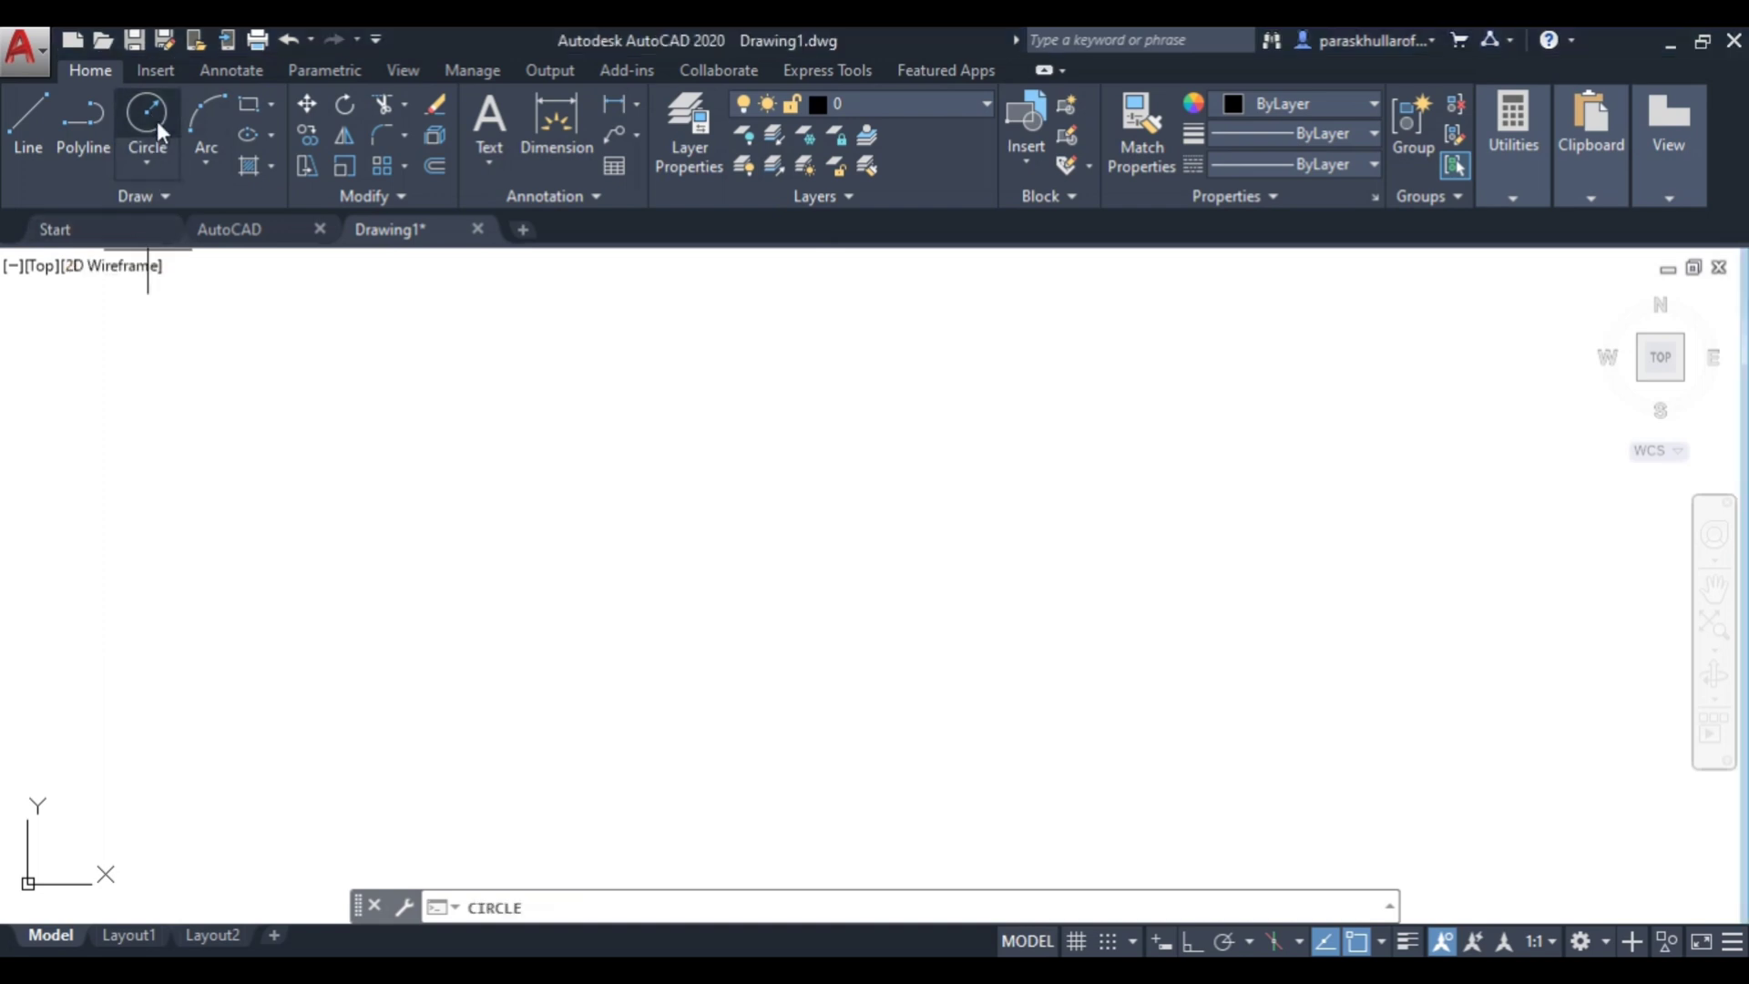
{"action": "left_click", "coordinate": [109, 435]}
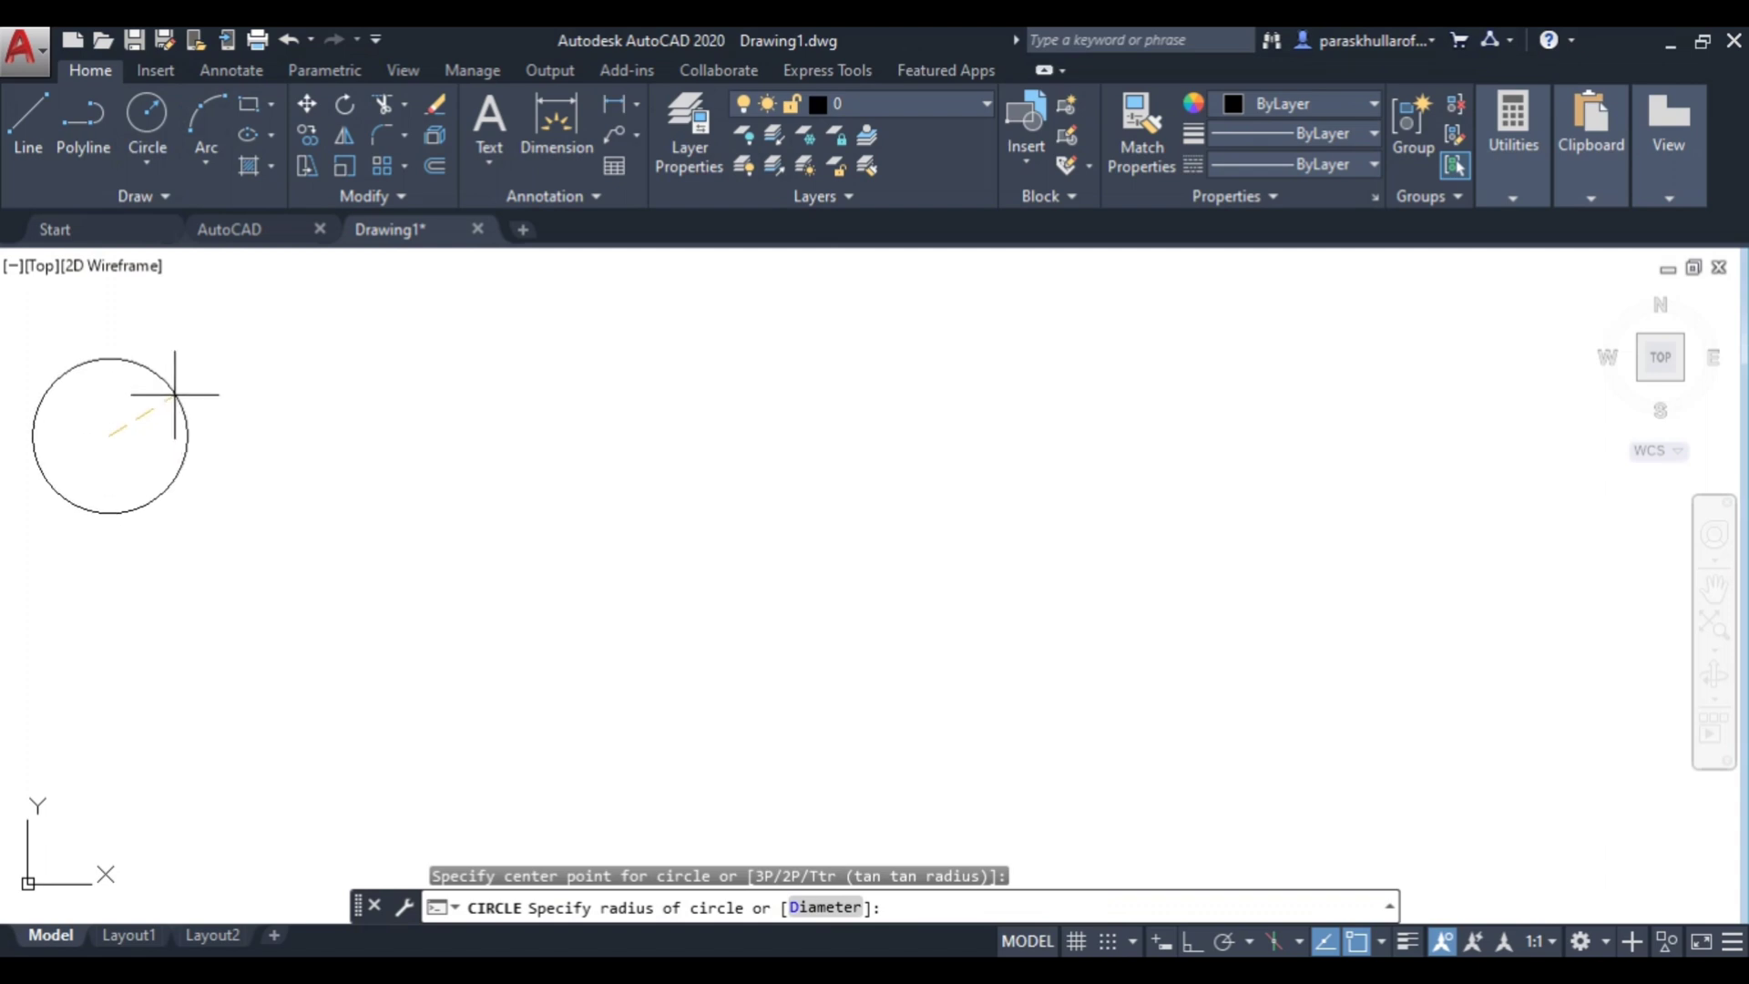
{"action": "left_click", "coordinate": [175, 395]}
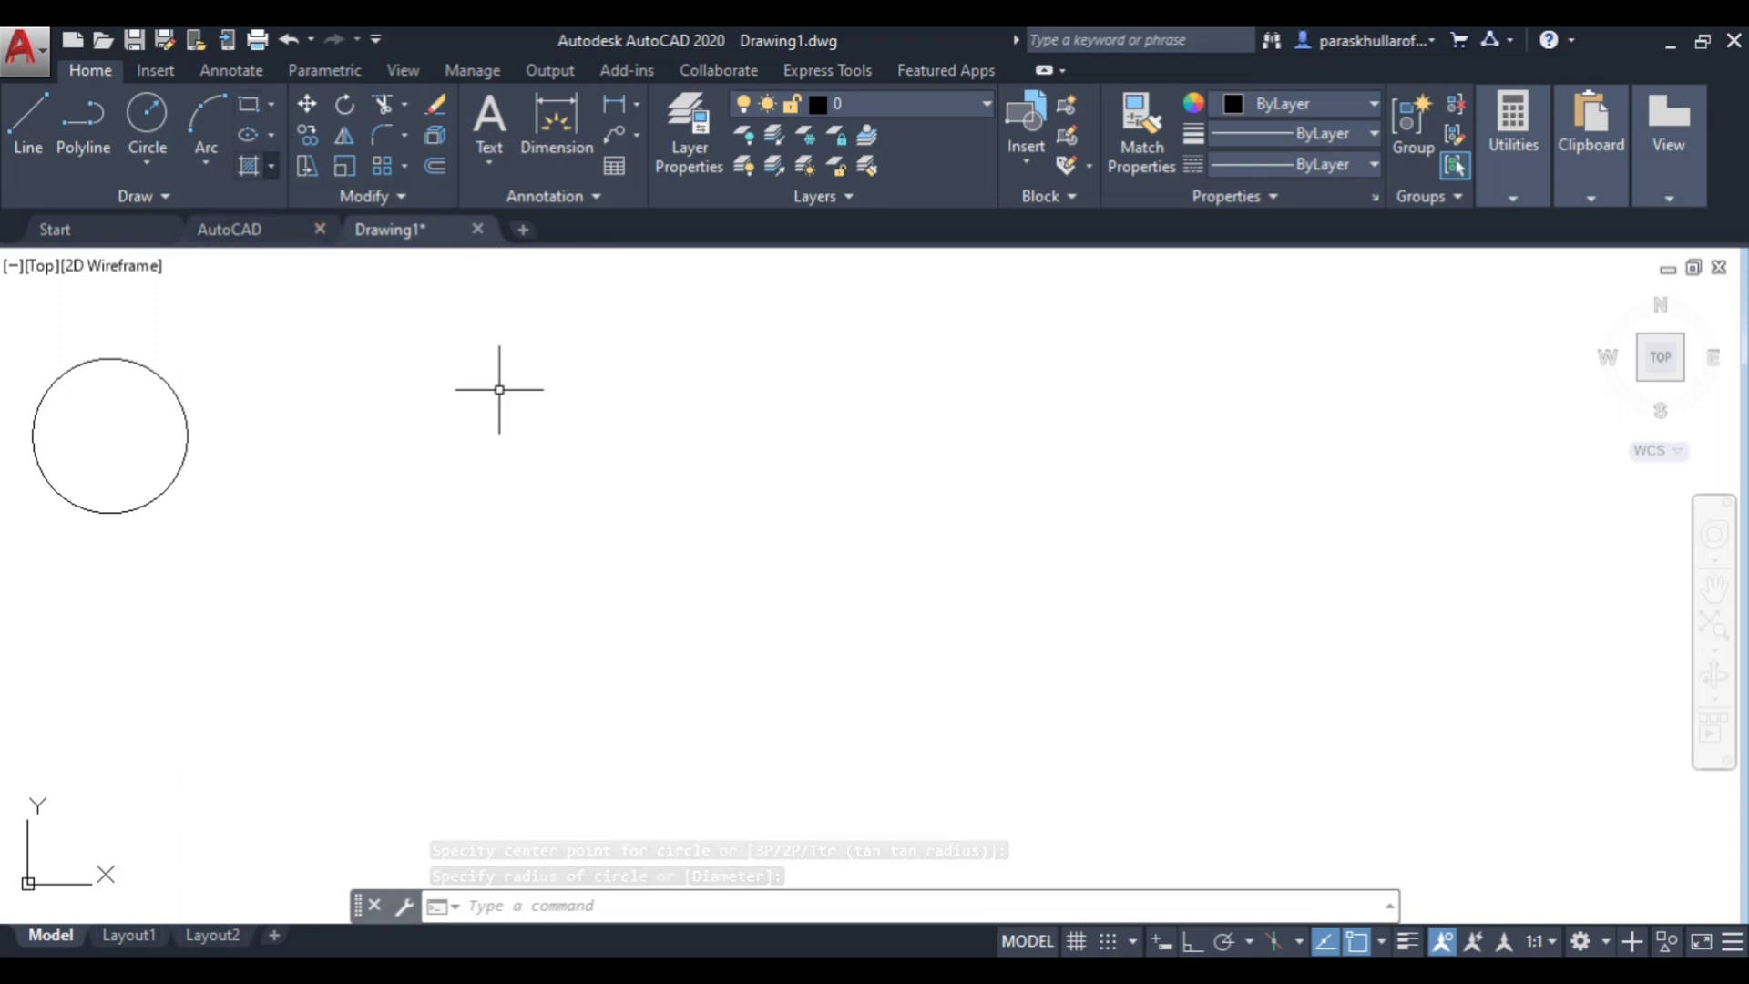
Step: Draw a rectangle to the right of the circle from two opposite corners, then zoom in
{"action": "left_click", "coordinate": [248, 104]}
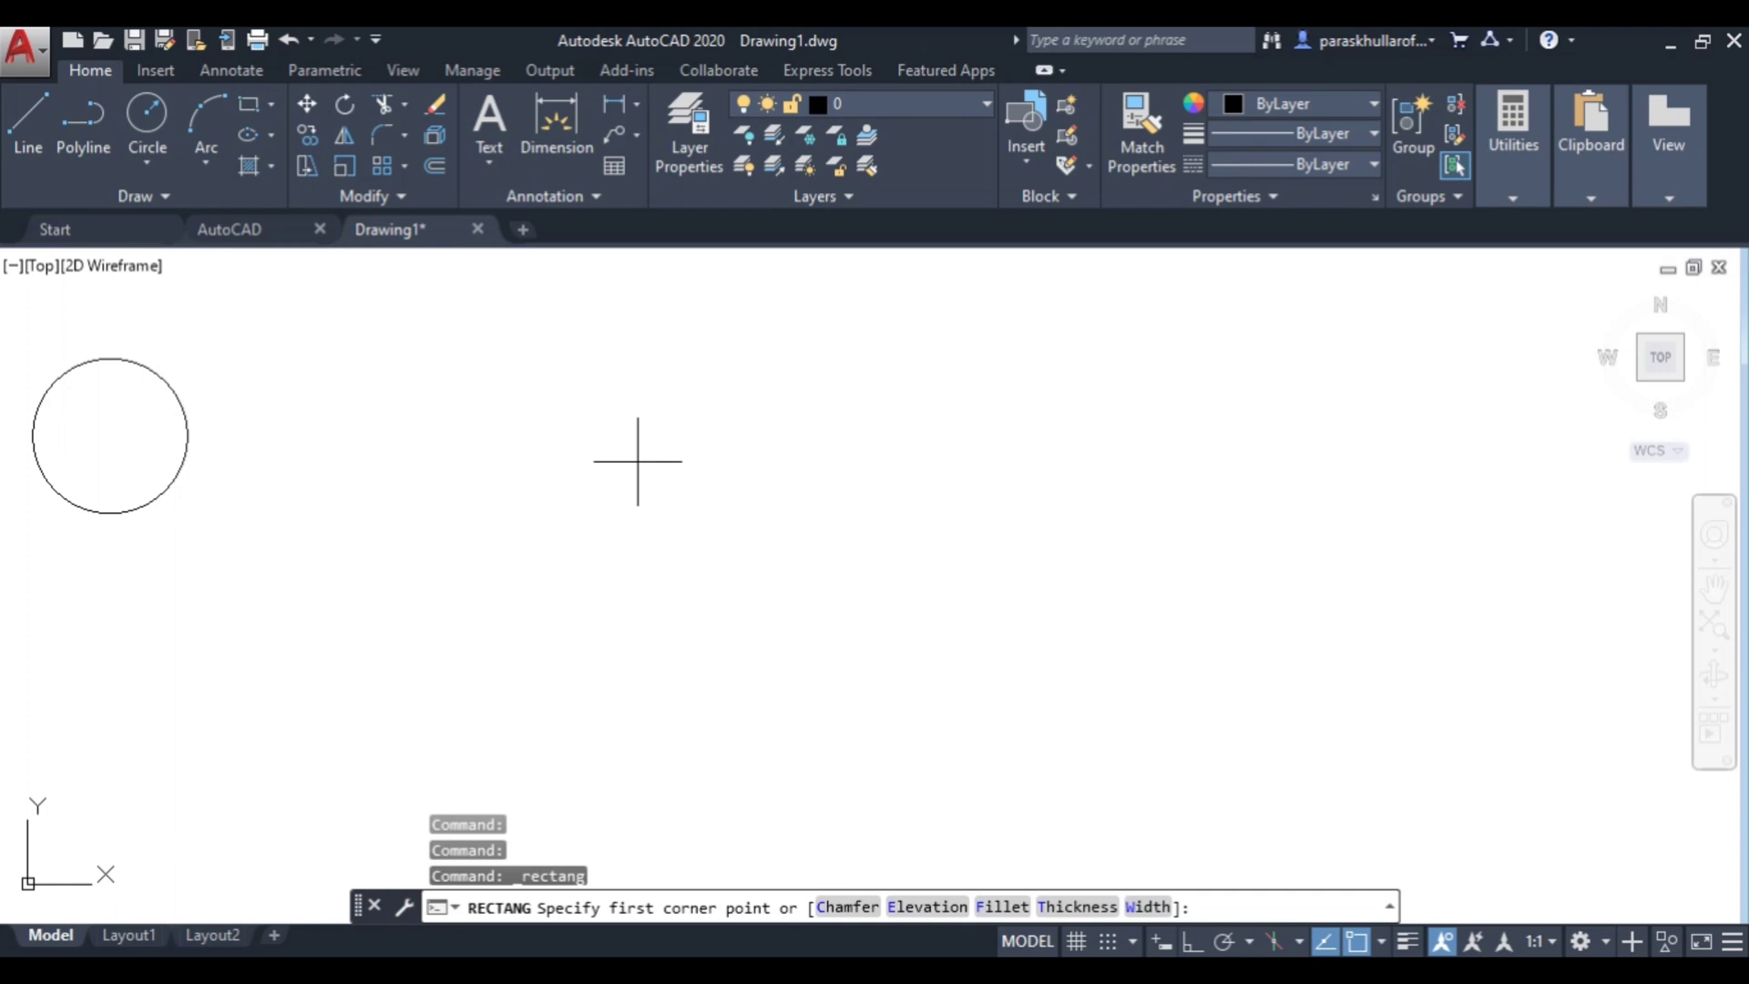
{"action": "left_click", "coordinate": [678, 469]}
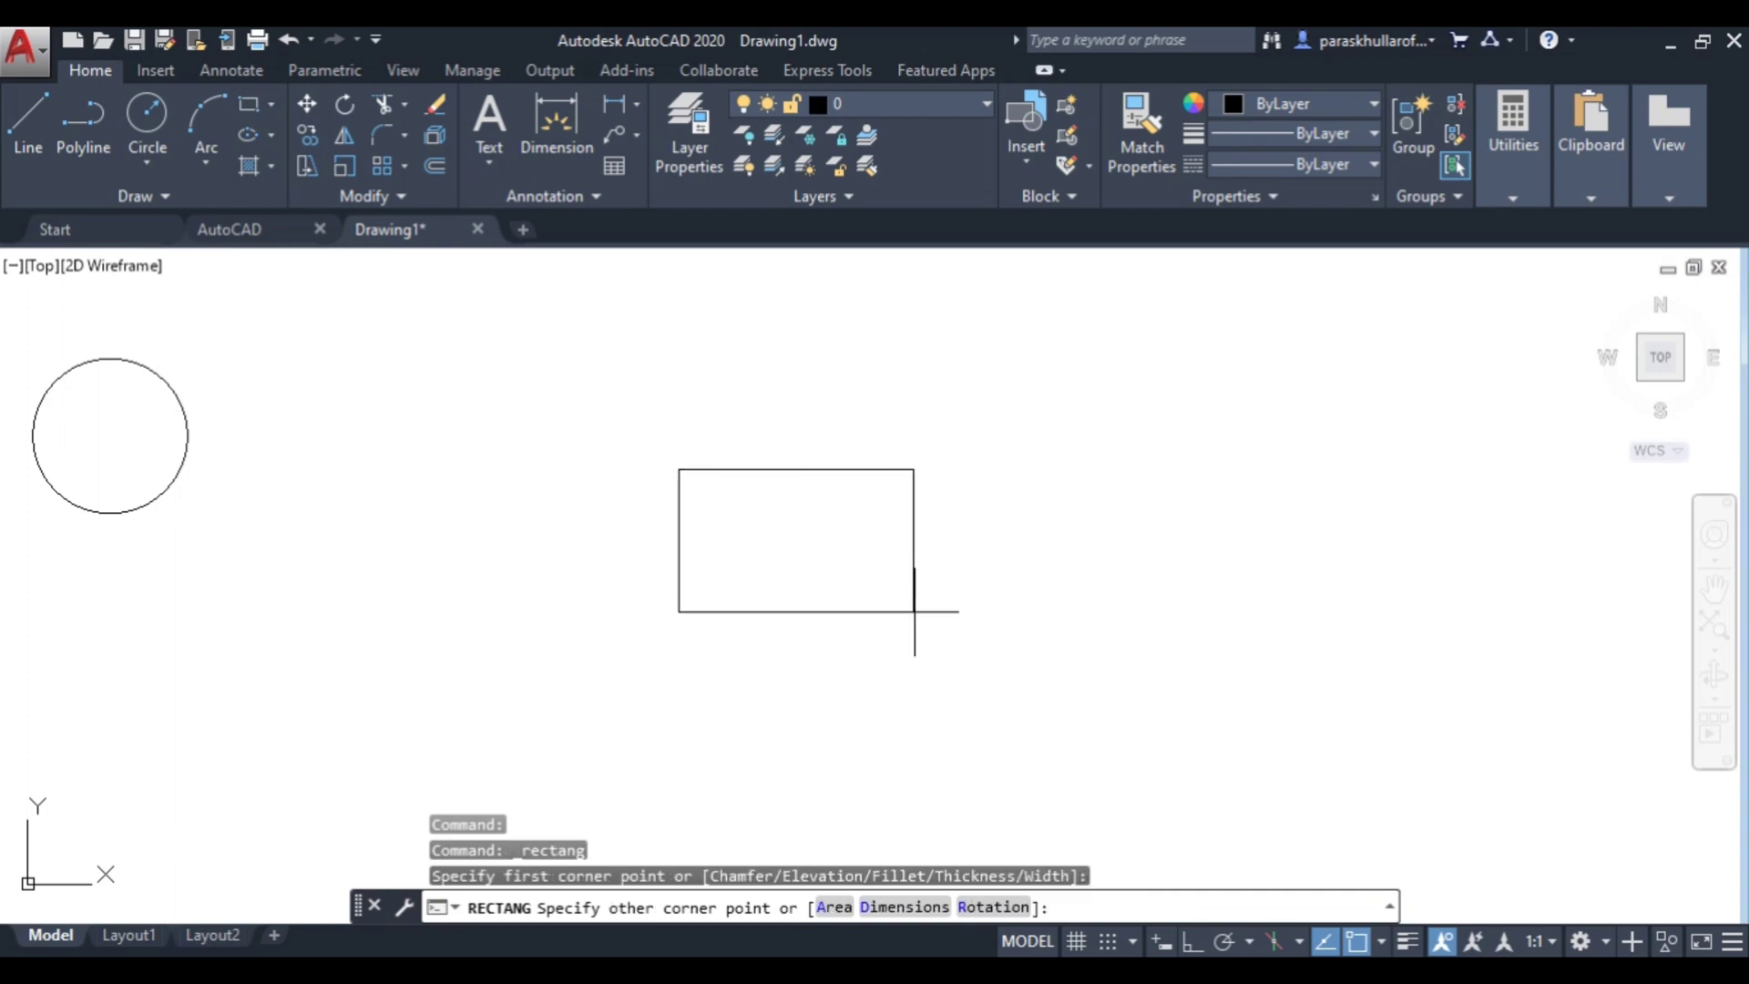
{"action": "left_click", "coordinate": [959, 634]}
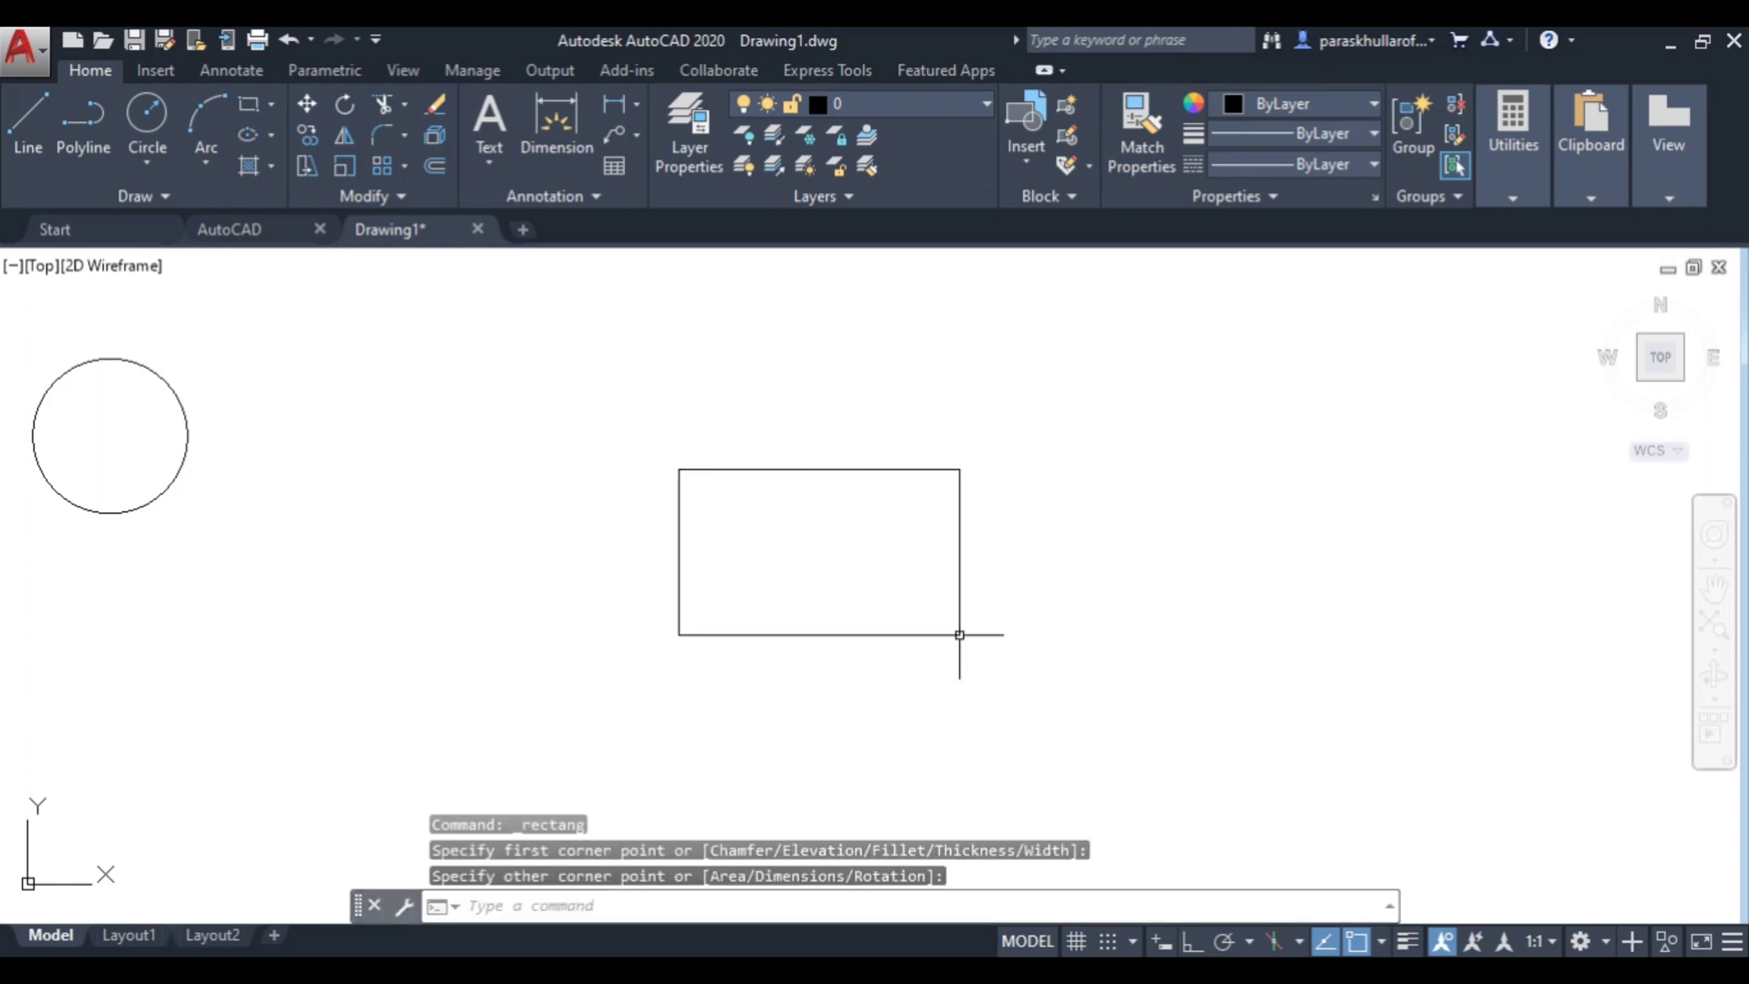
{"action": "scroll", "coordinate": [1158, 570], "scroll_direction": "up", "scroll_amount": 3}
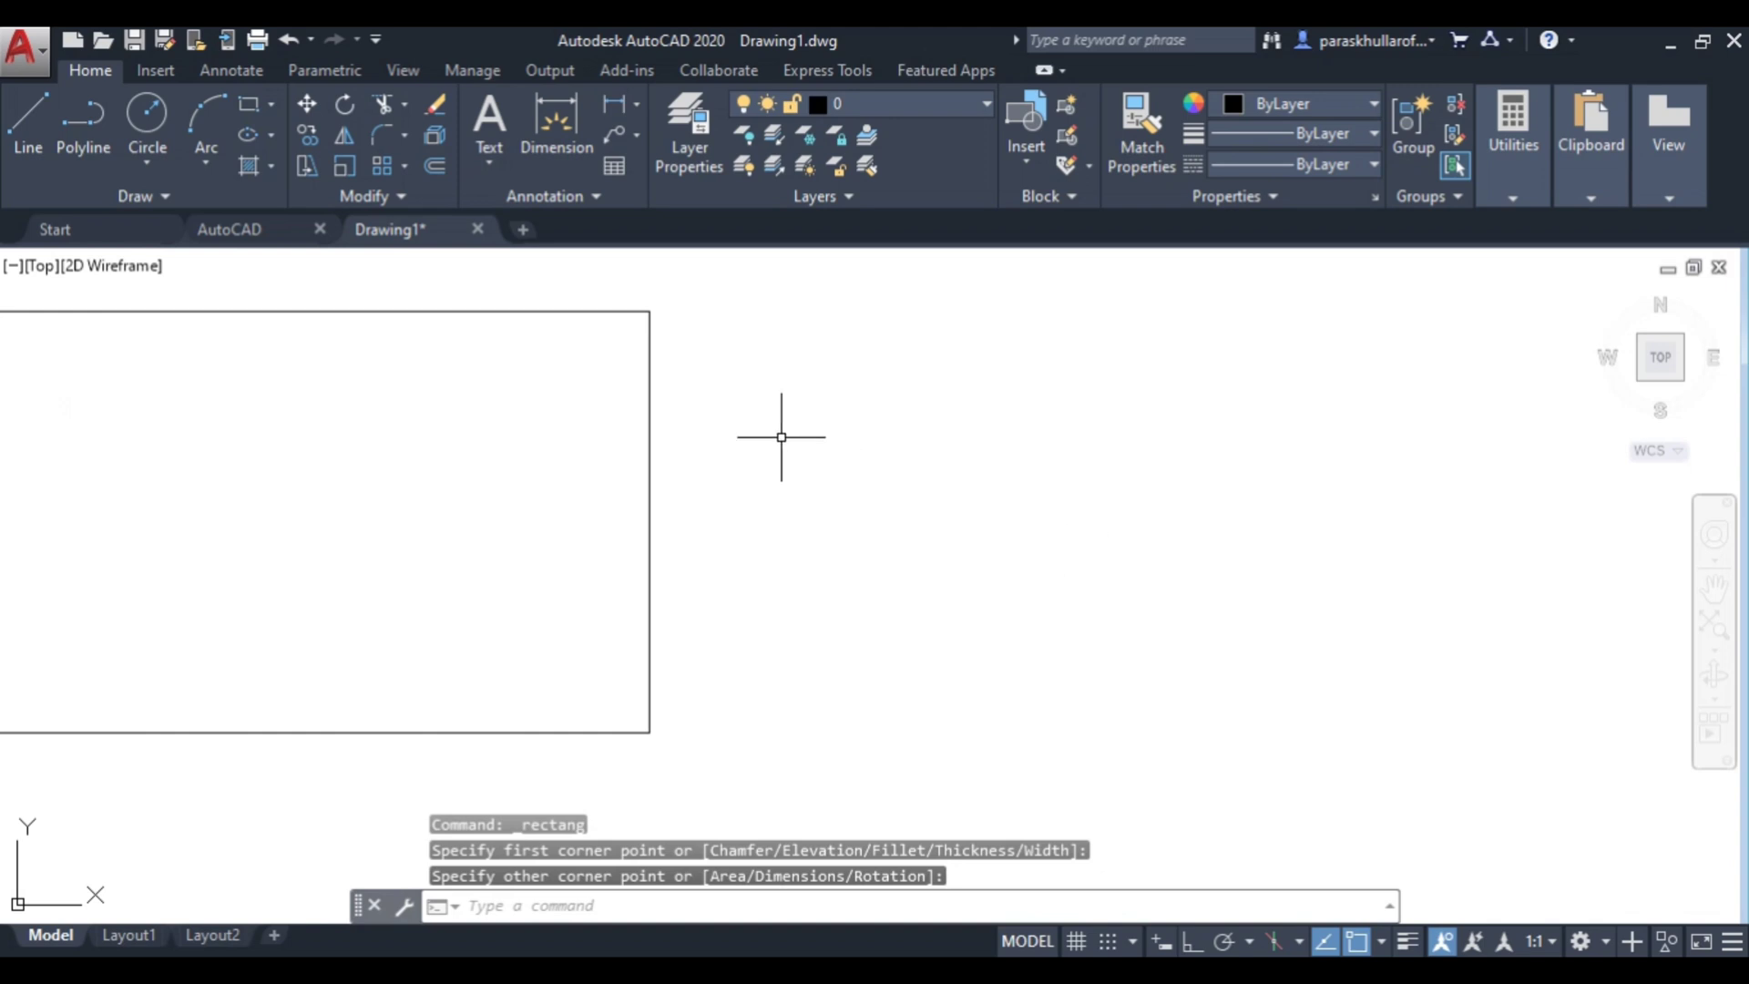
Step: Draw a wide horizontal ellipse right of the rectangle from its centre, long axis and height
{"action": "left_click", "coordinate": [249, 134]}
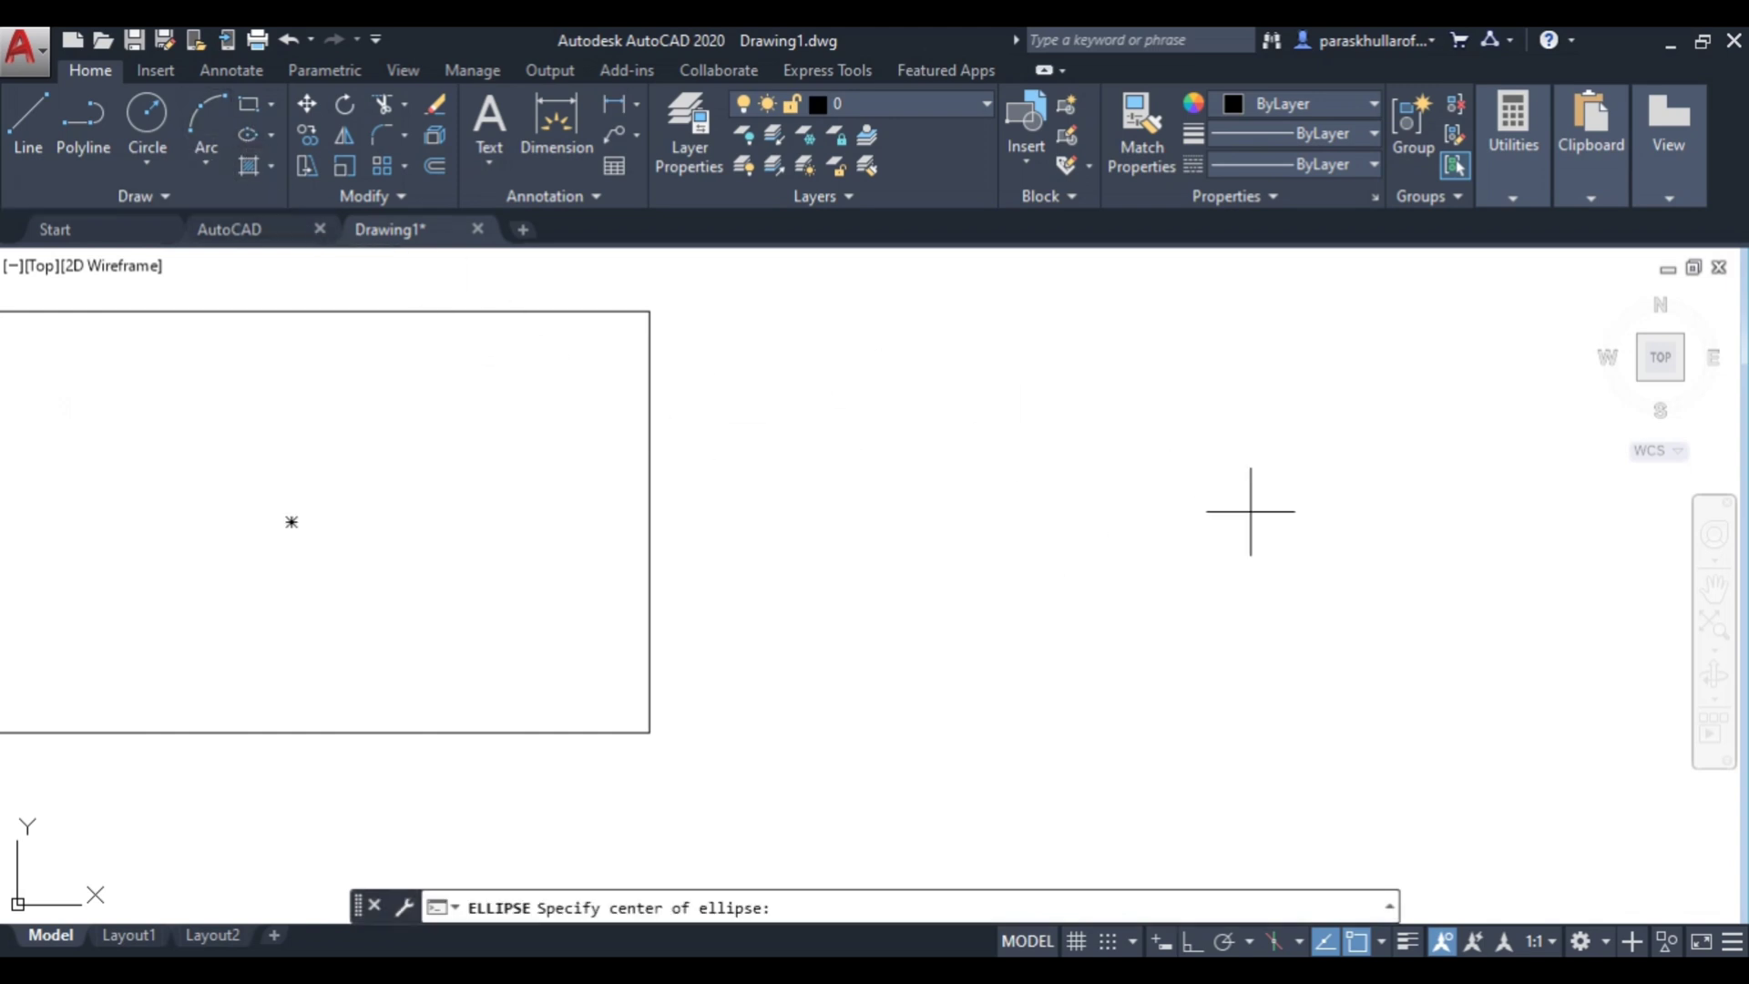
{"action": "left_click", "coordinate": [1210, 502]}
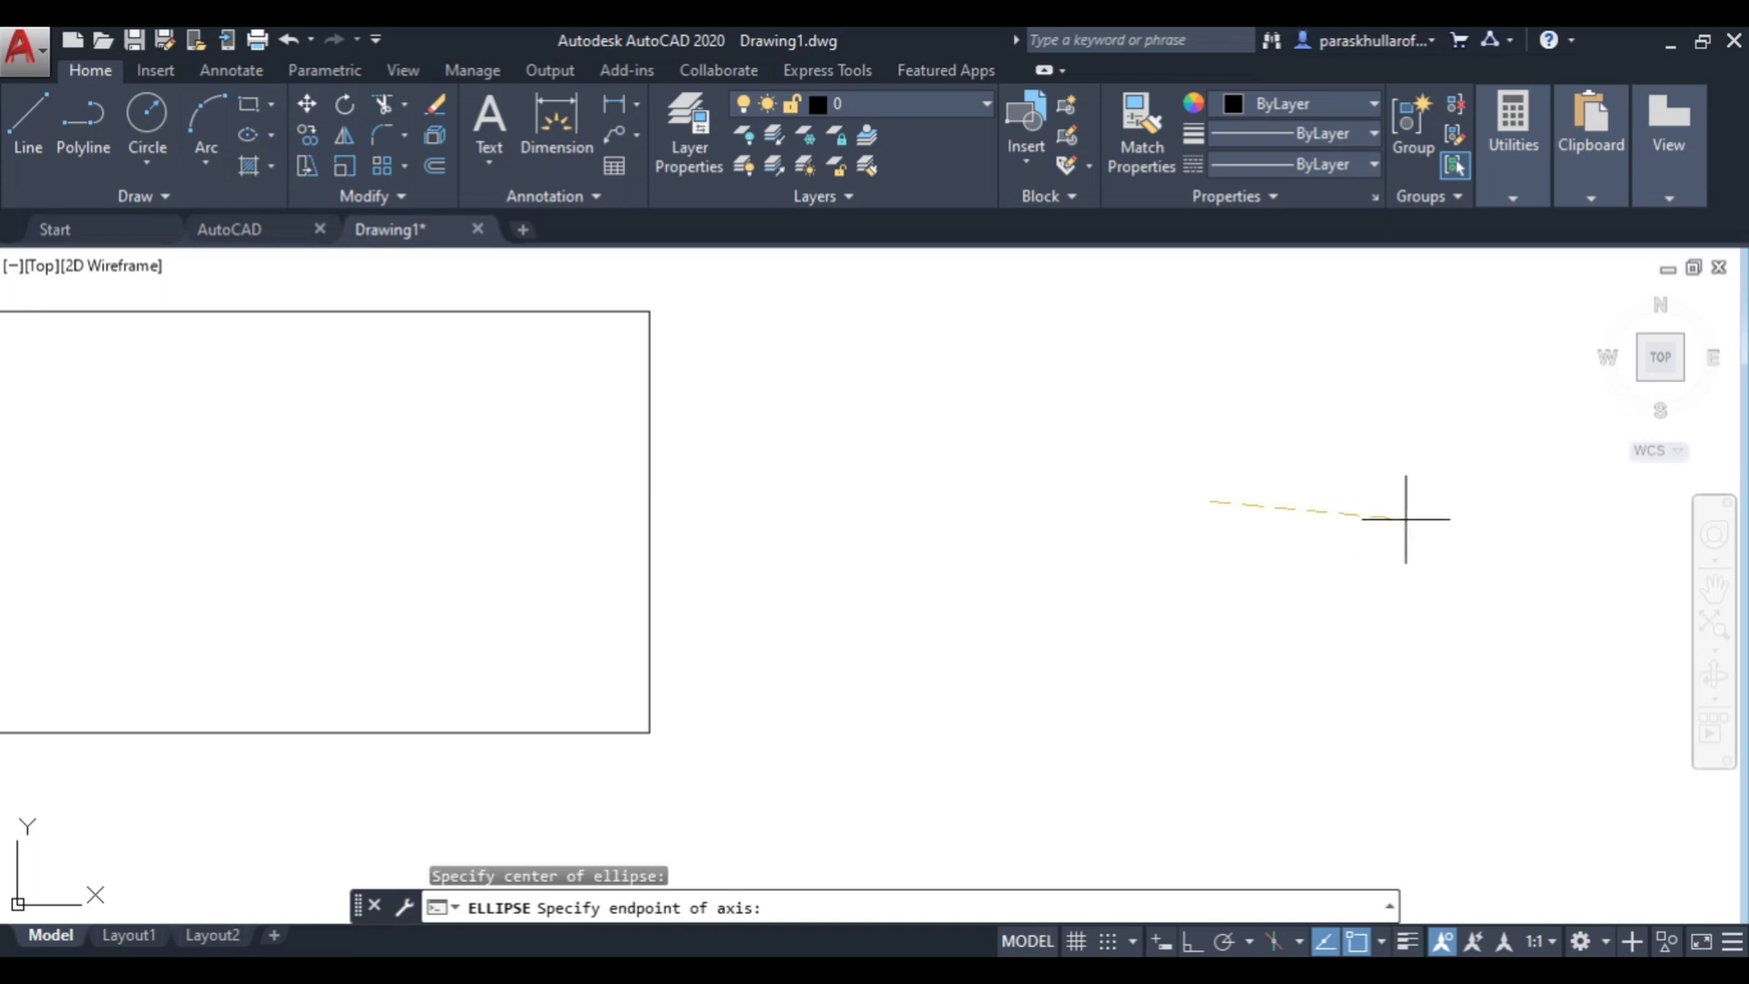
{"action": "left_click", "coordinate": [1551, 503]}
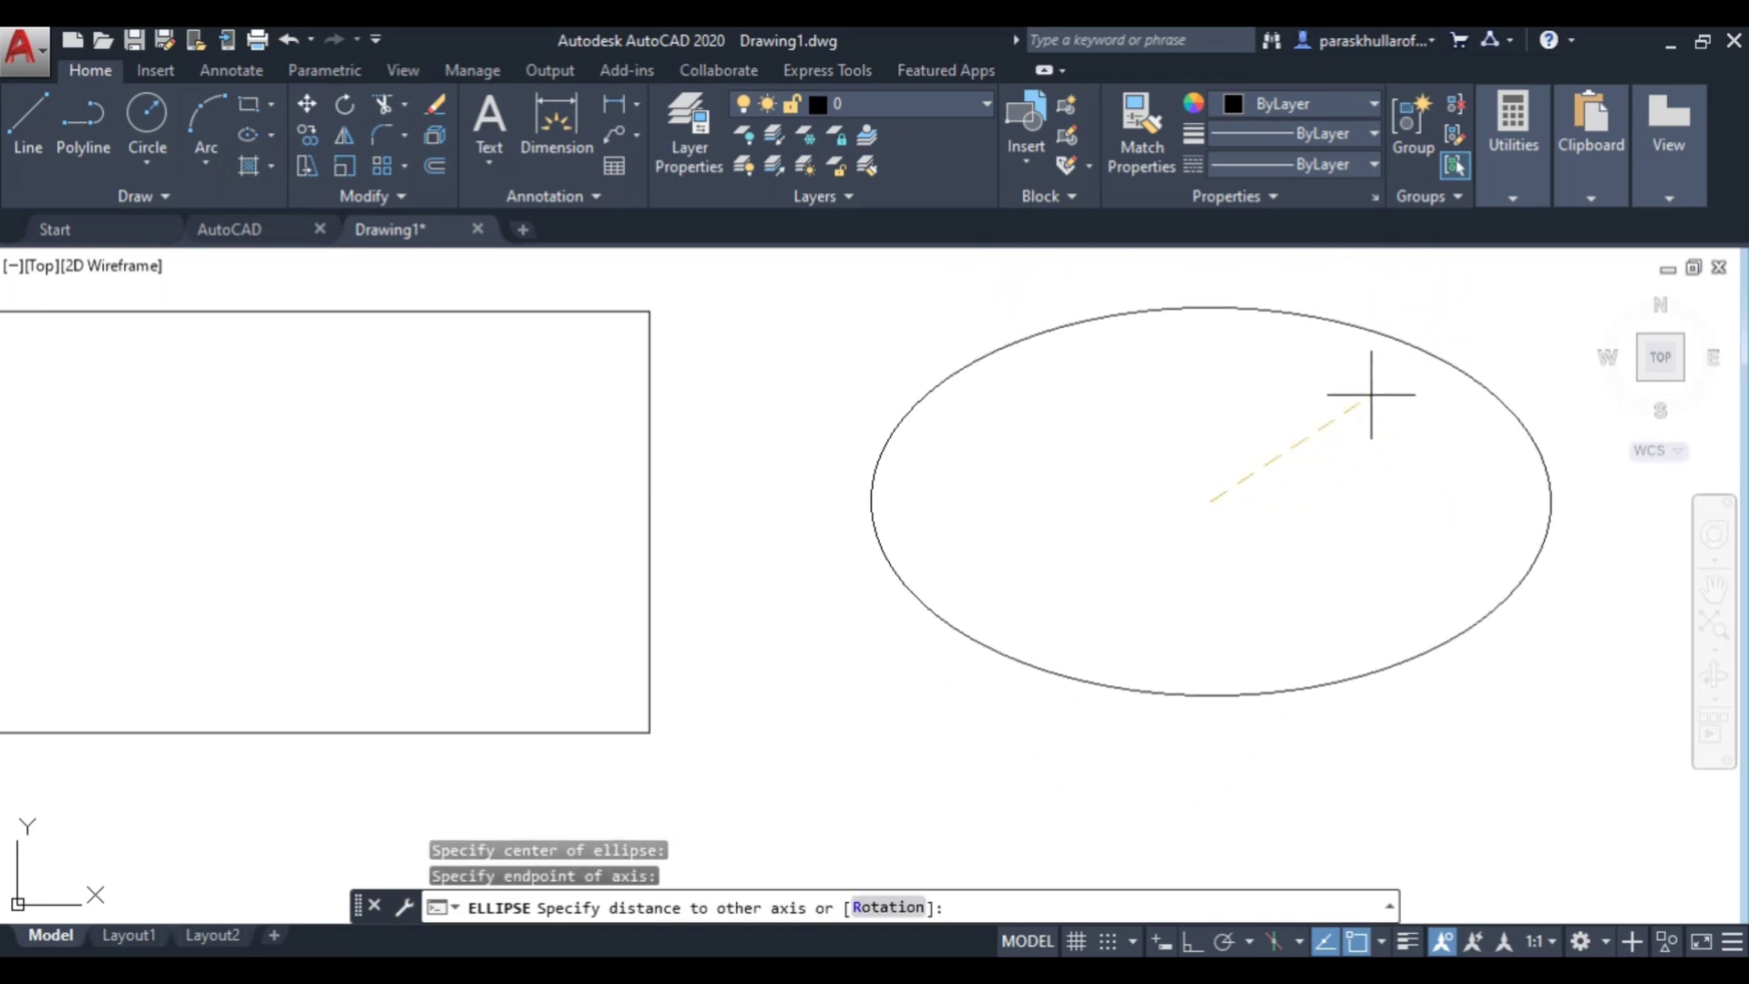
{"action": "left_click", "coordinate": [1242, 374]}
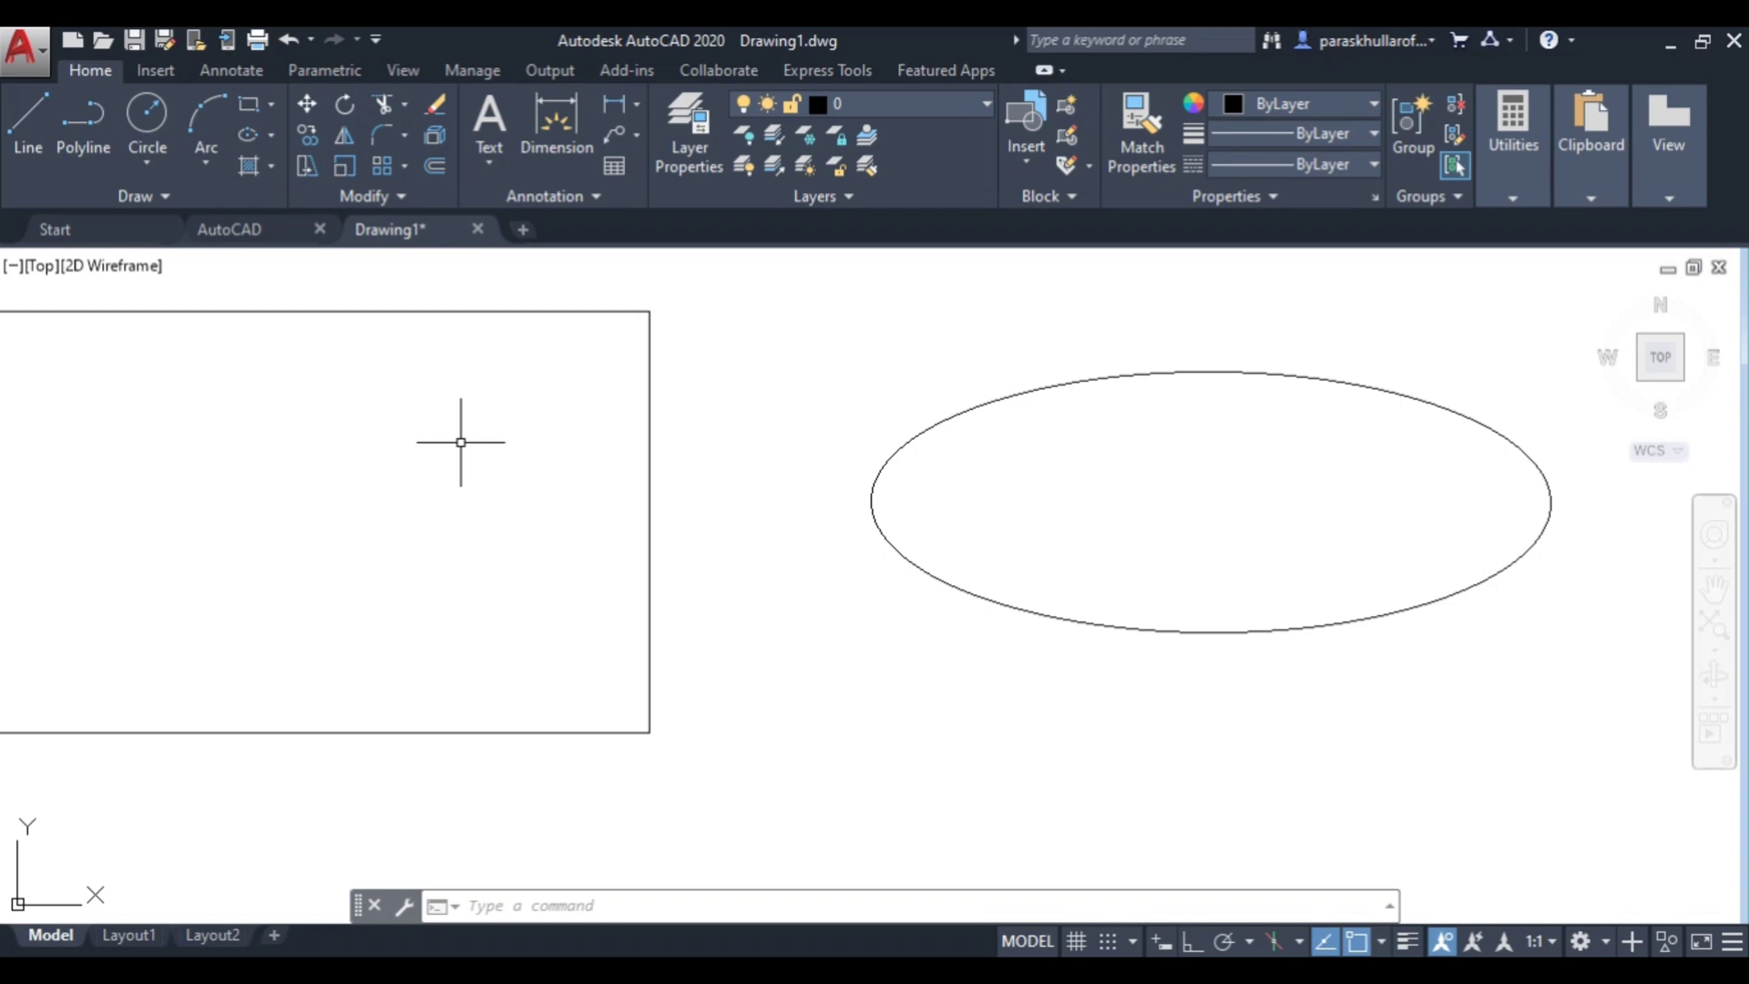
Step: Start the PAN command by typing pan at the command line
{"action": "left_click", "coordinate": [544, 909]}
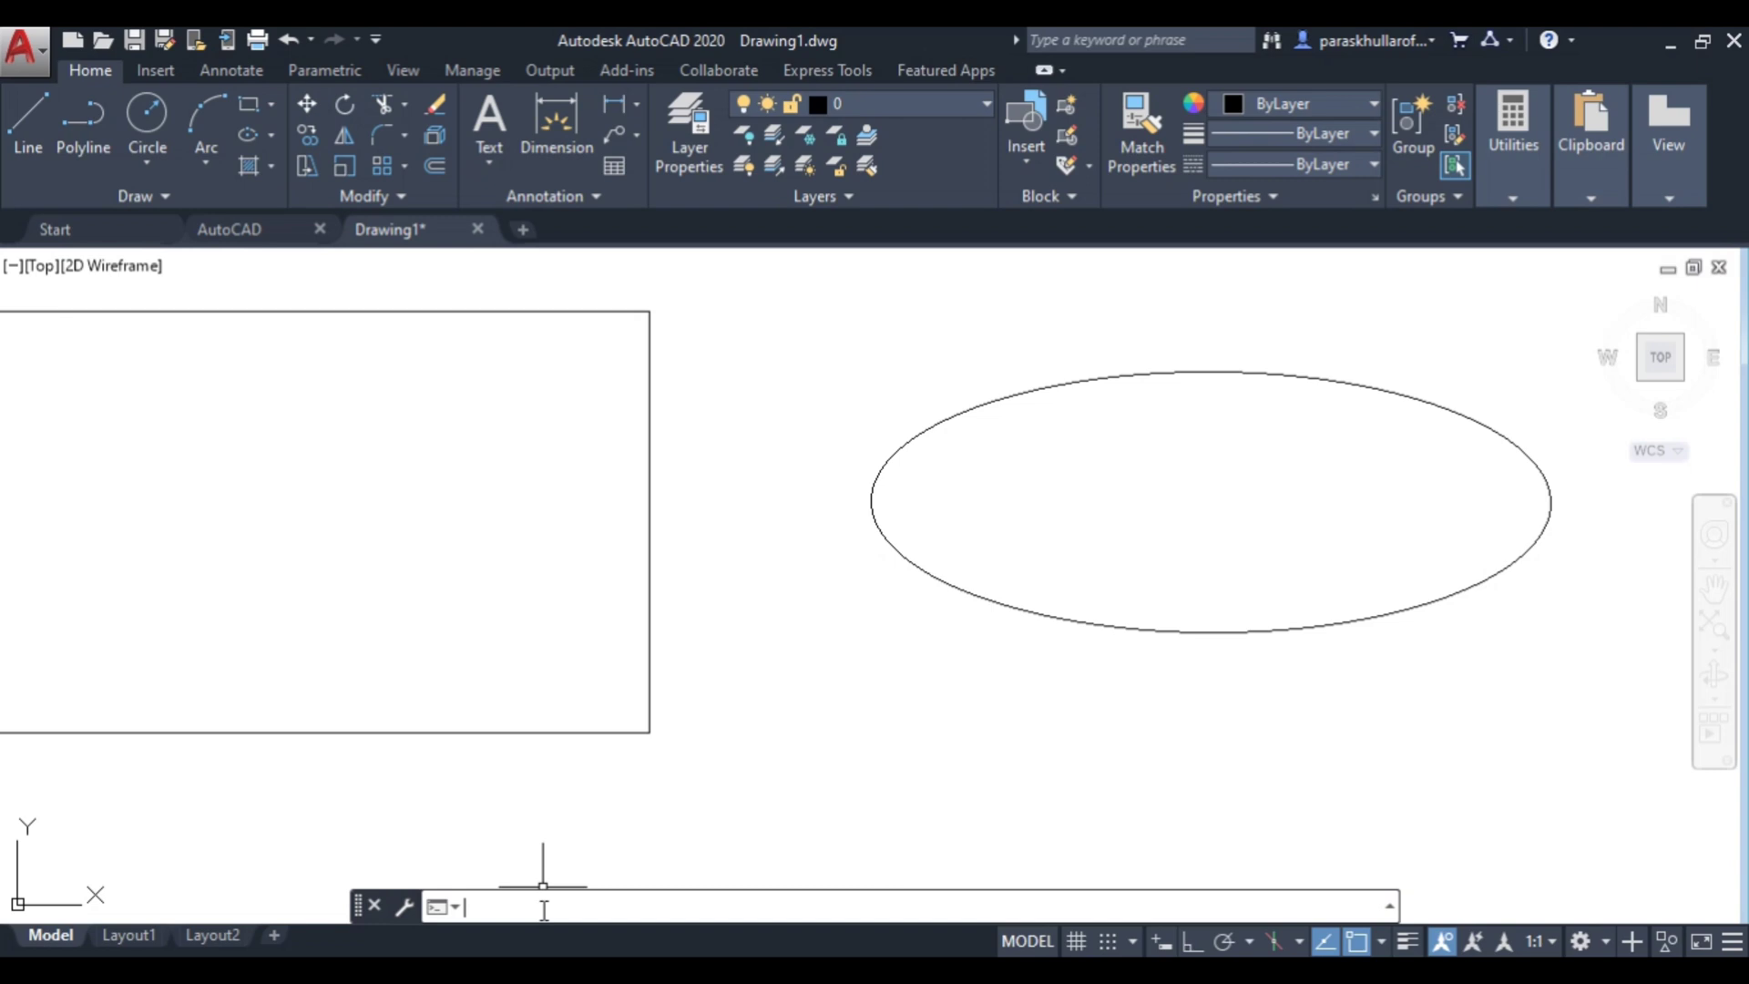
{"action": "type", "text": "pan"}
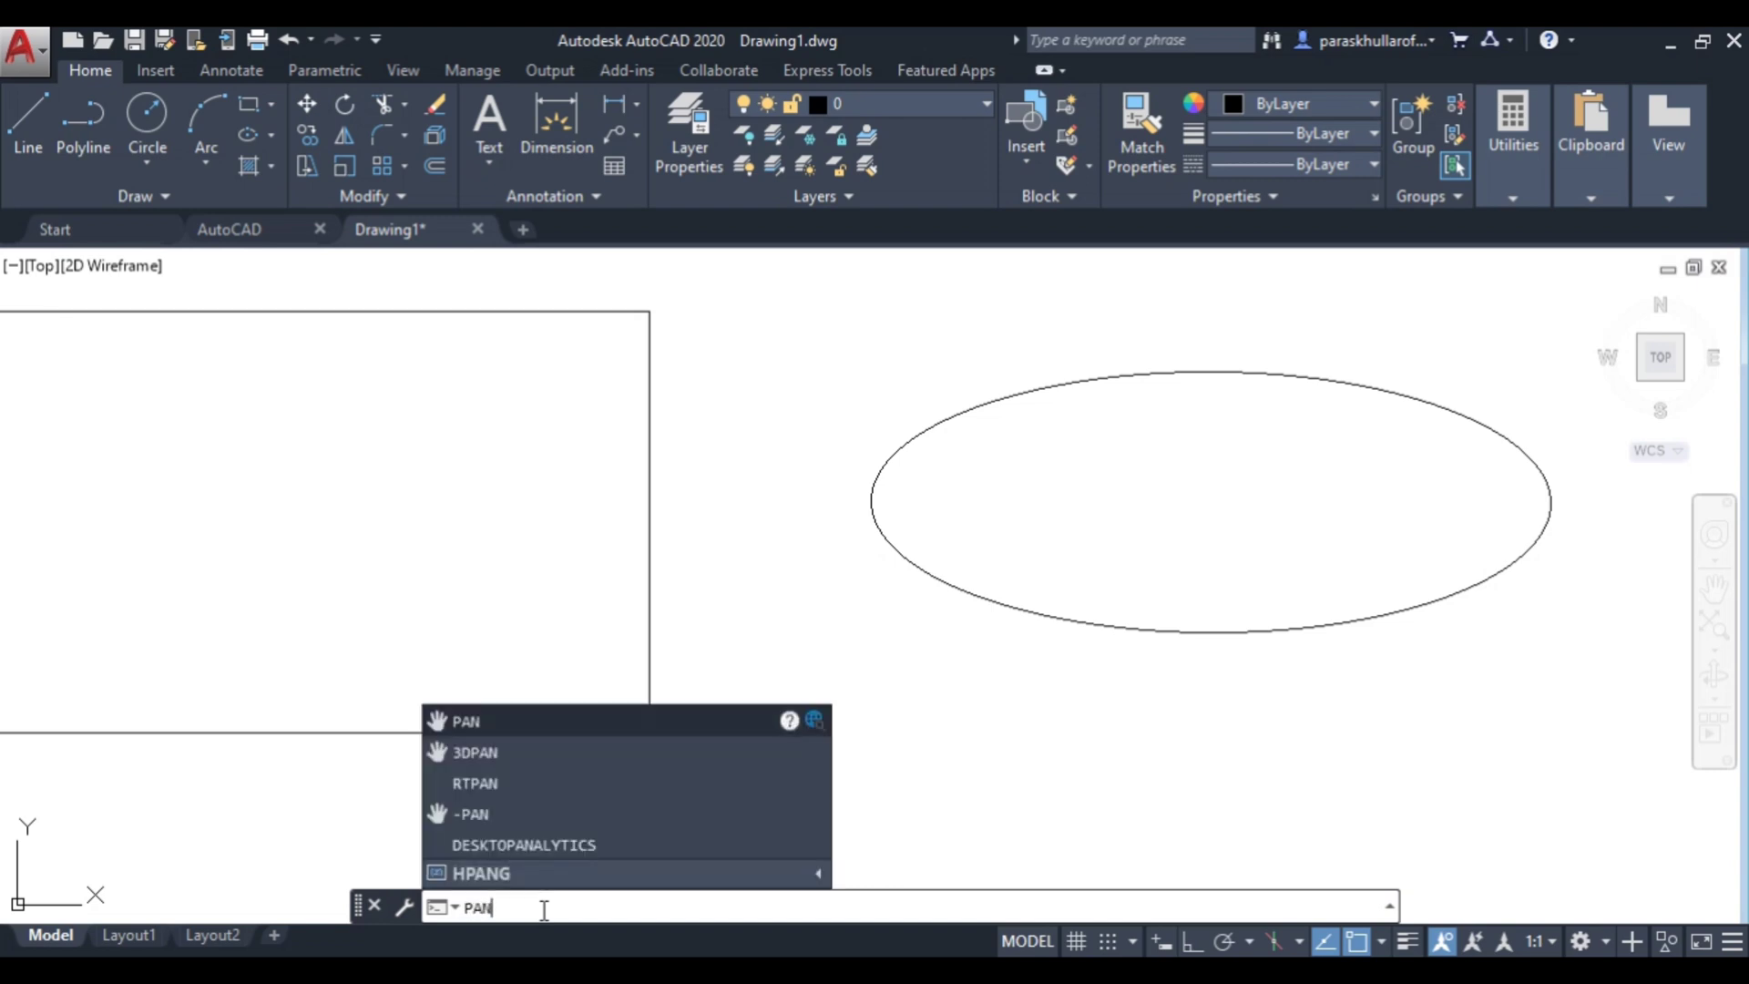
{"action": "key", "text": "Return"}
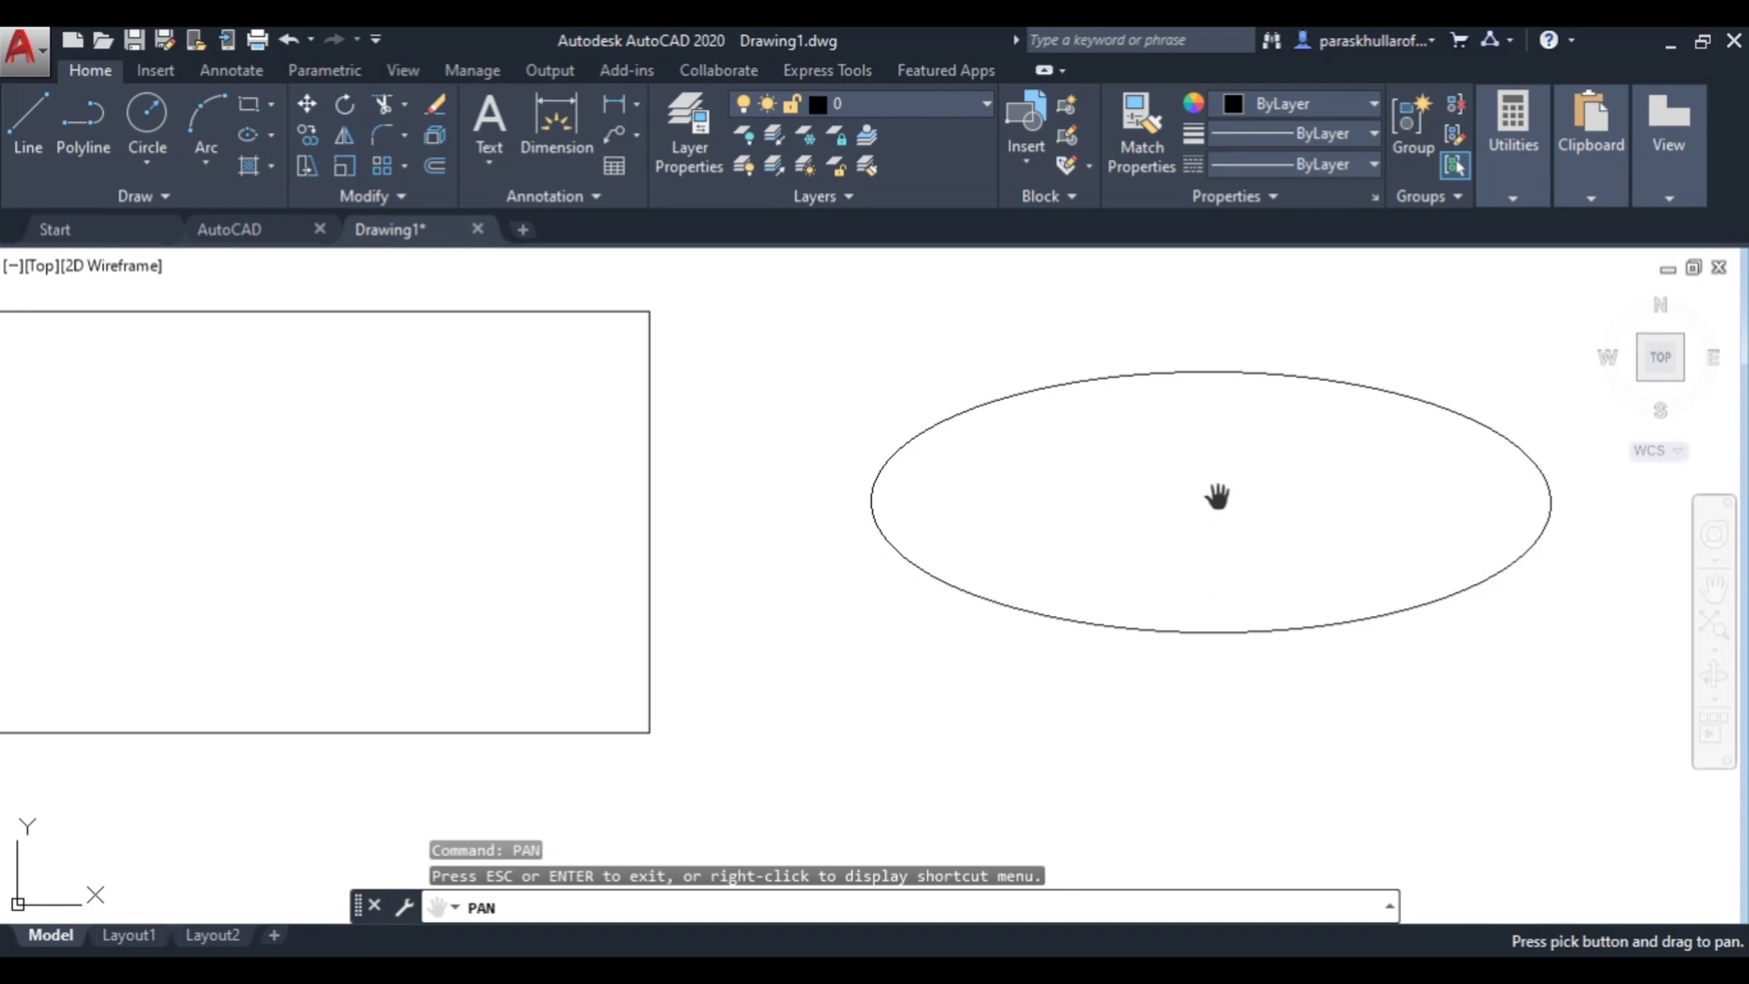
Step: Pan the view from the ellipse past the rectangle to bring the whole circle into view
{"action": "left_click_drag", "start_coordinate": [1218, 497], "coordinate": [1218, 498]}
{"action": "left_click_drag", "start_coordinate": [1218, 498], "coordinate": [1330, 512]}
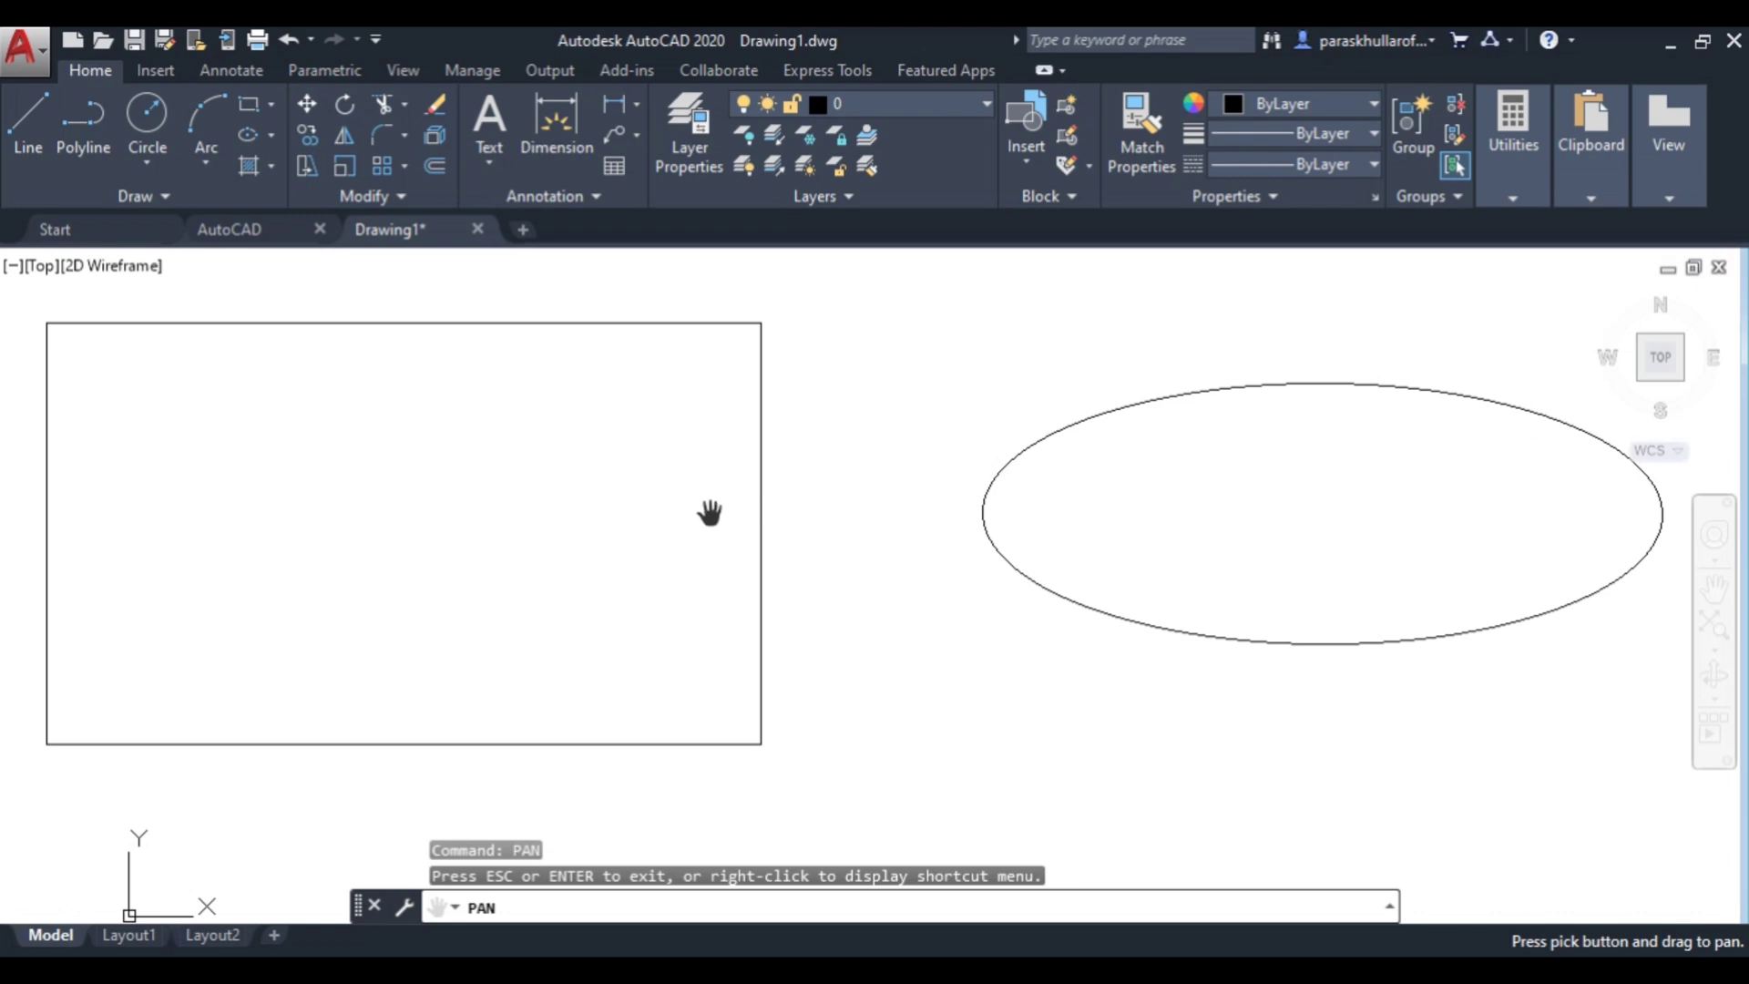
{"action": "mouse_move", "coordinate": [710, 512]}
{"action": "left_mouse_down"}
{"action": "mouse_move", "coordinate": [1027, 541]}
{"action": "mouse_move", "coordinate": [1178, 531]}
{"action": "left_mouse_up"}
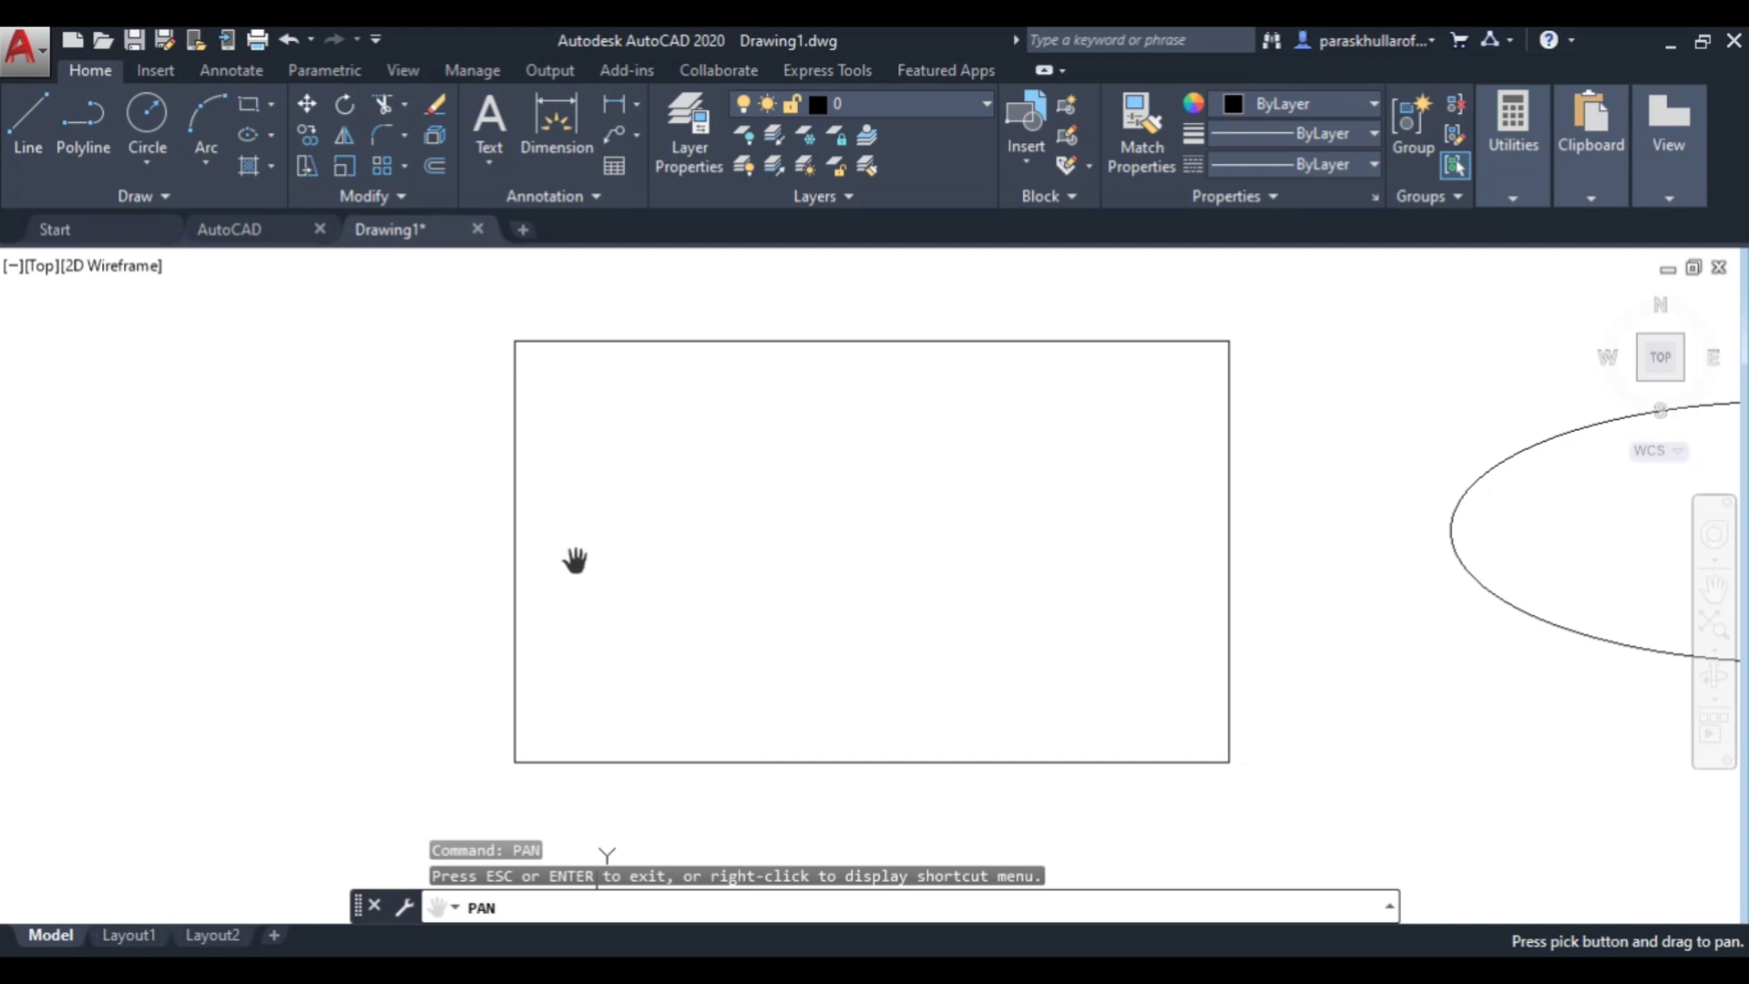
{"action": "mouse_move", "coordinate": [574, 559]}
{"action": "left_mouse_down"}
{"action": "mouse_move", "coordinate": [1035, 602]}
{"action": "mouse_move", "coordinate": [1297, 573]}
{"action": "left_mouse_up"}
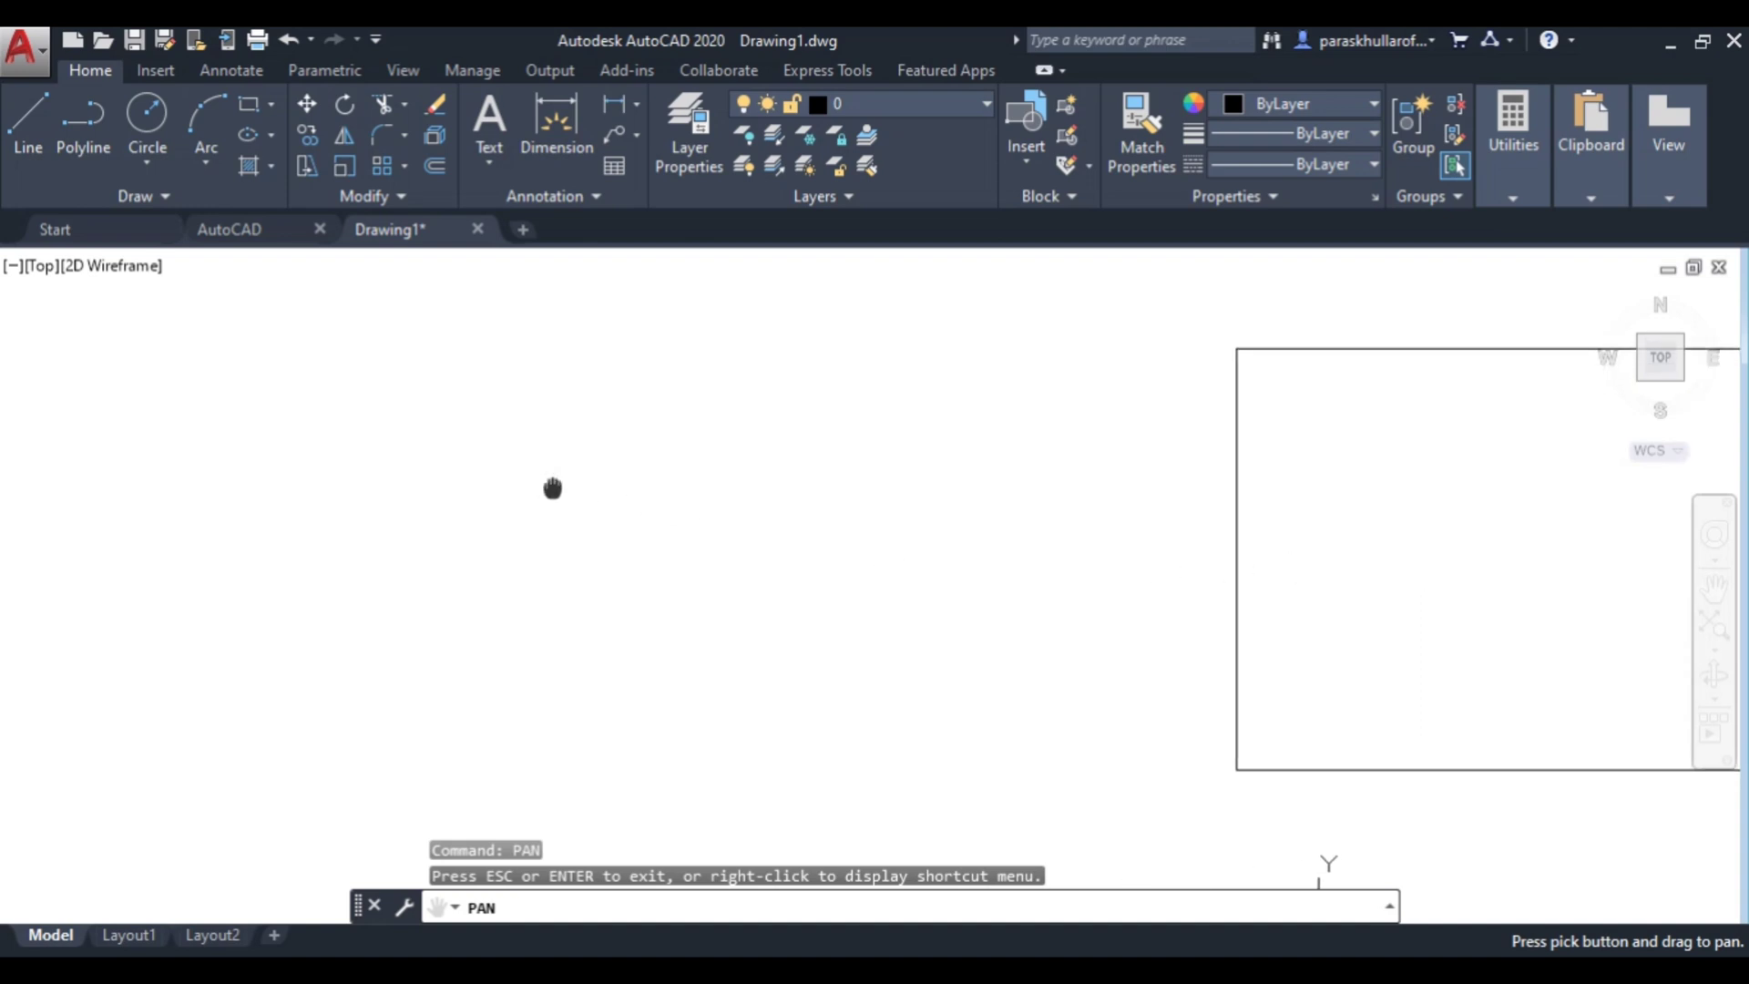
{"action": "left_click_drag", "start_coordinate": [551, 488], "coordinate": [1129, 542]}
{"action": "left_click_drag", "start_coordinate": [392, 467], "coordinate": [1169, 673]}
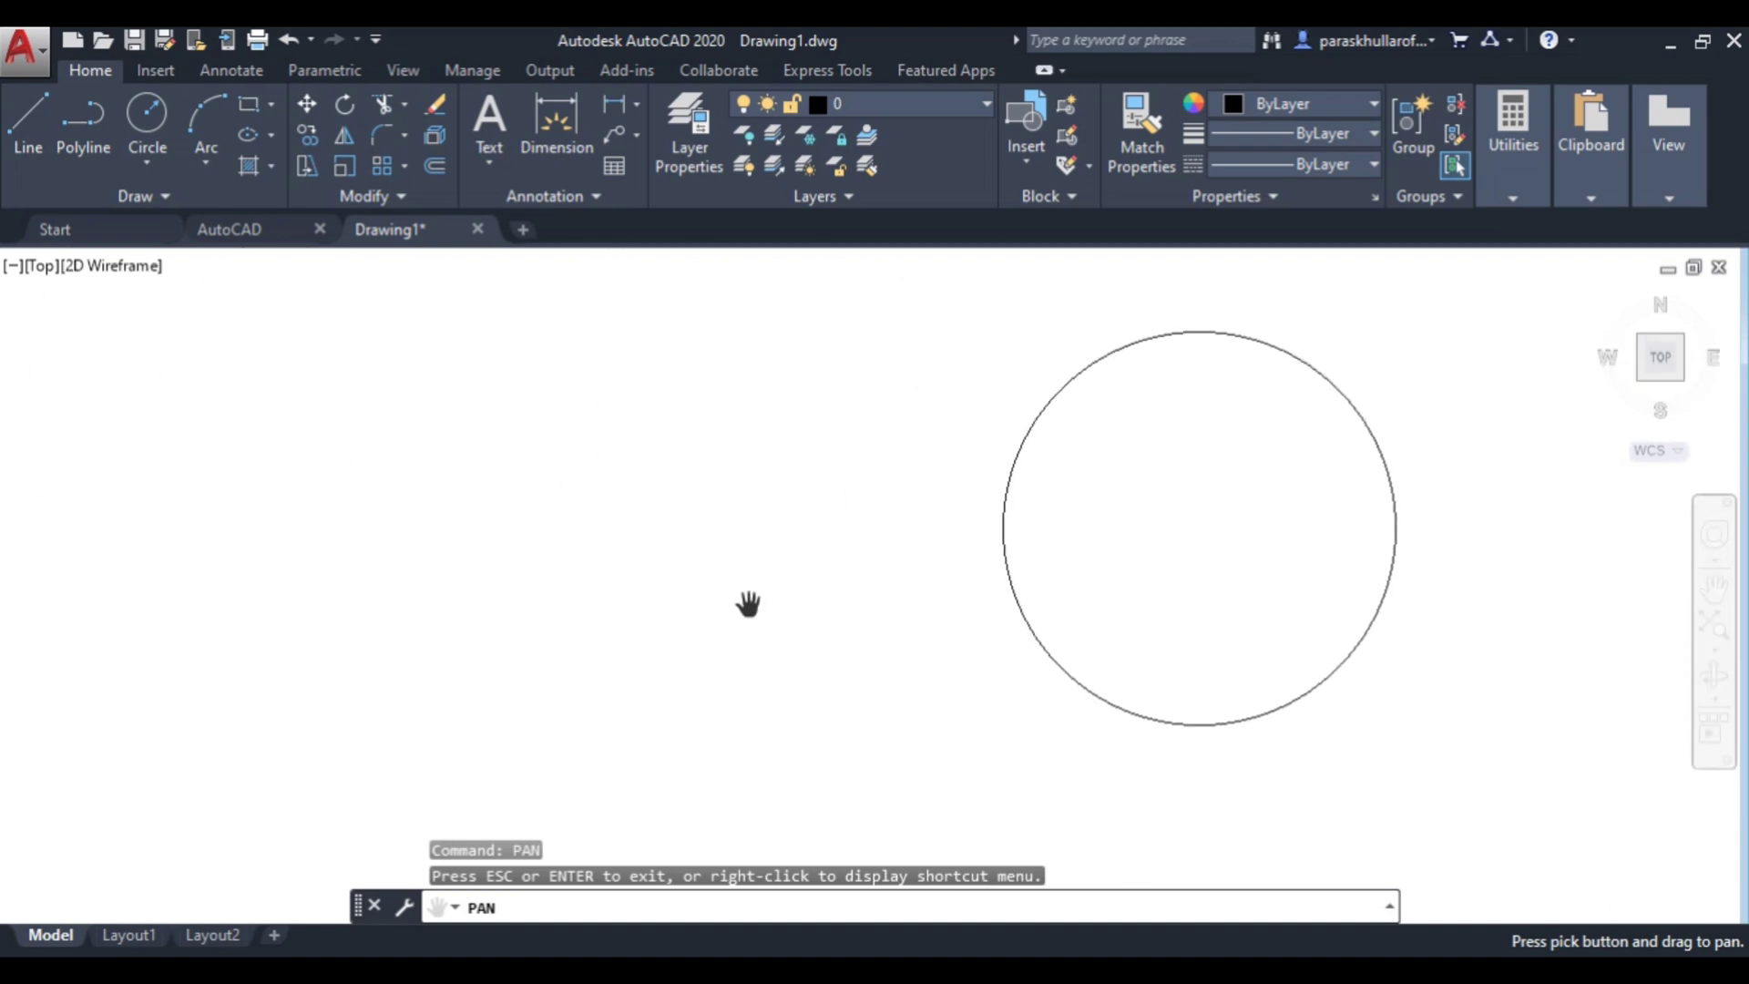
Step: Pan back across the rectangle until the ellipse sits at the left of the view
{"action": "mouse_move", "coordinate": [487, 564]}
{"action": "left_mouse_down"}
{"action": "mouse_move", "coordinate": [874, 617]}
{"action": "mouse_move", "coordinate": [367, 559]}
{"action": "left_mouse_up"}
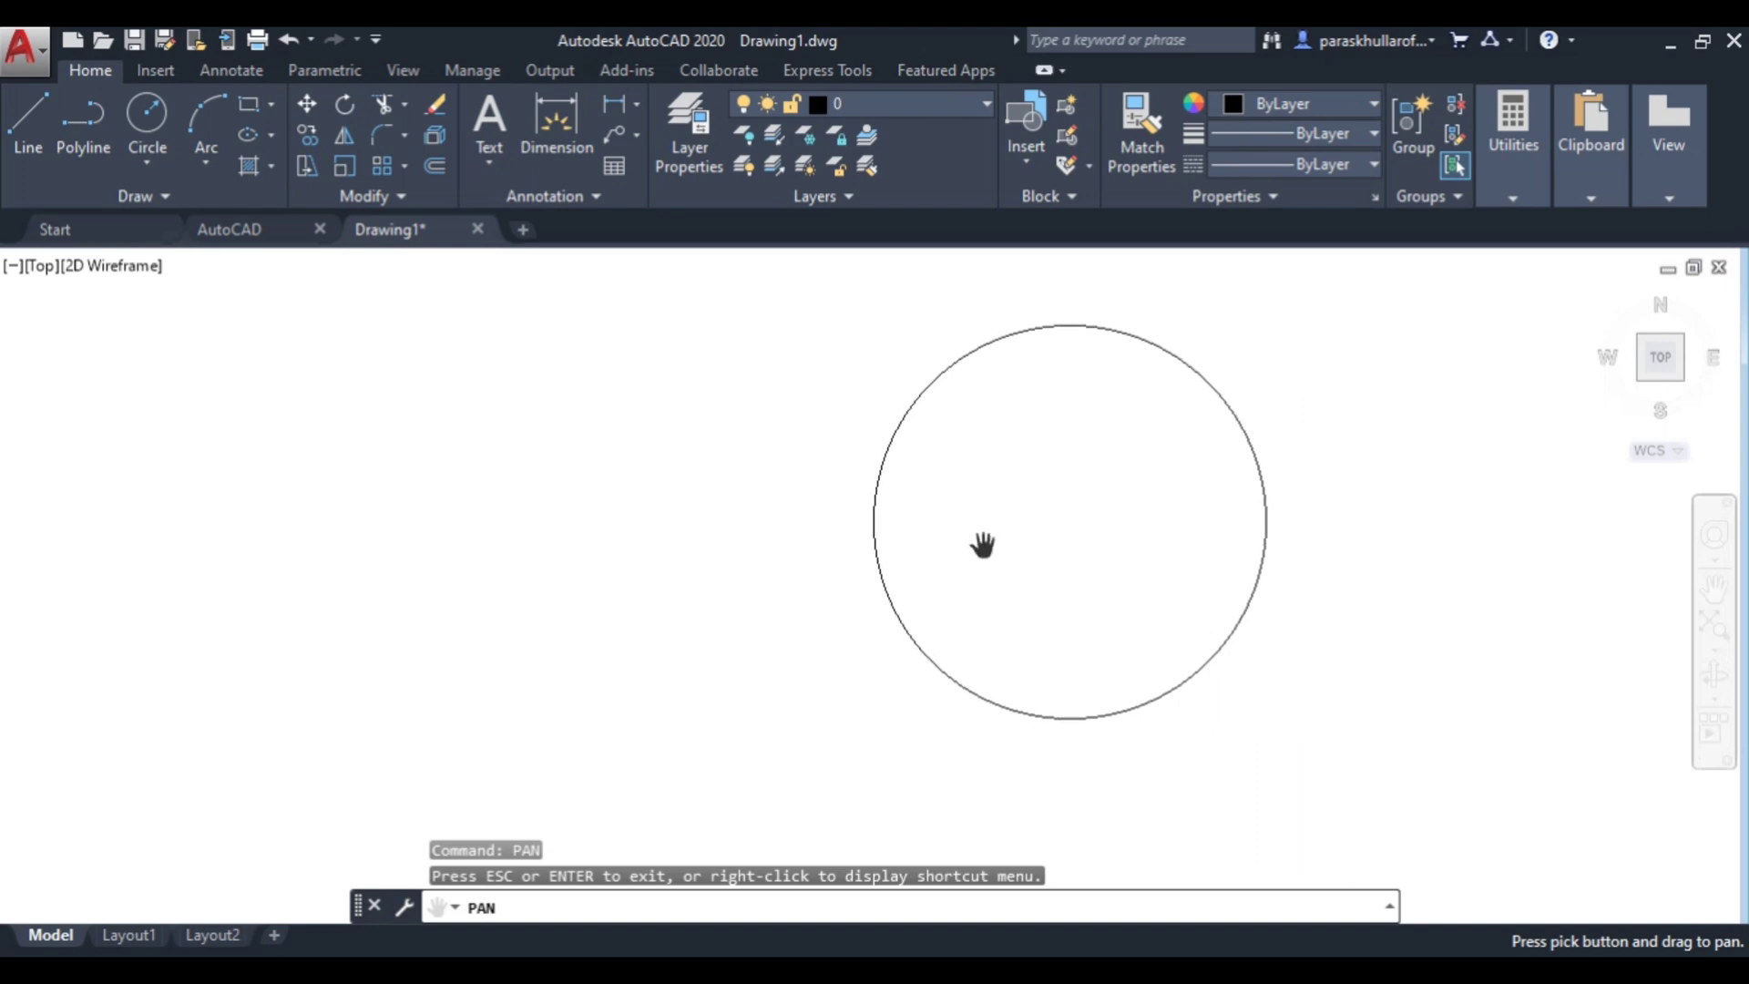
{"action": "left_click_drag", "start_coordinate": [1055, 548], "coordinate": [497, 521]}
{"action": "left_click_drag", "start_coordinate": [1076, 513], "coordinate": [501, 546]}
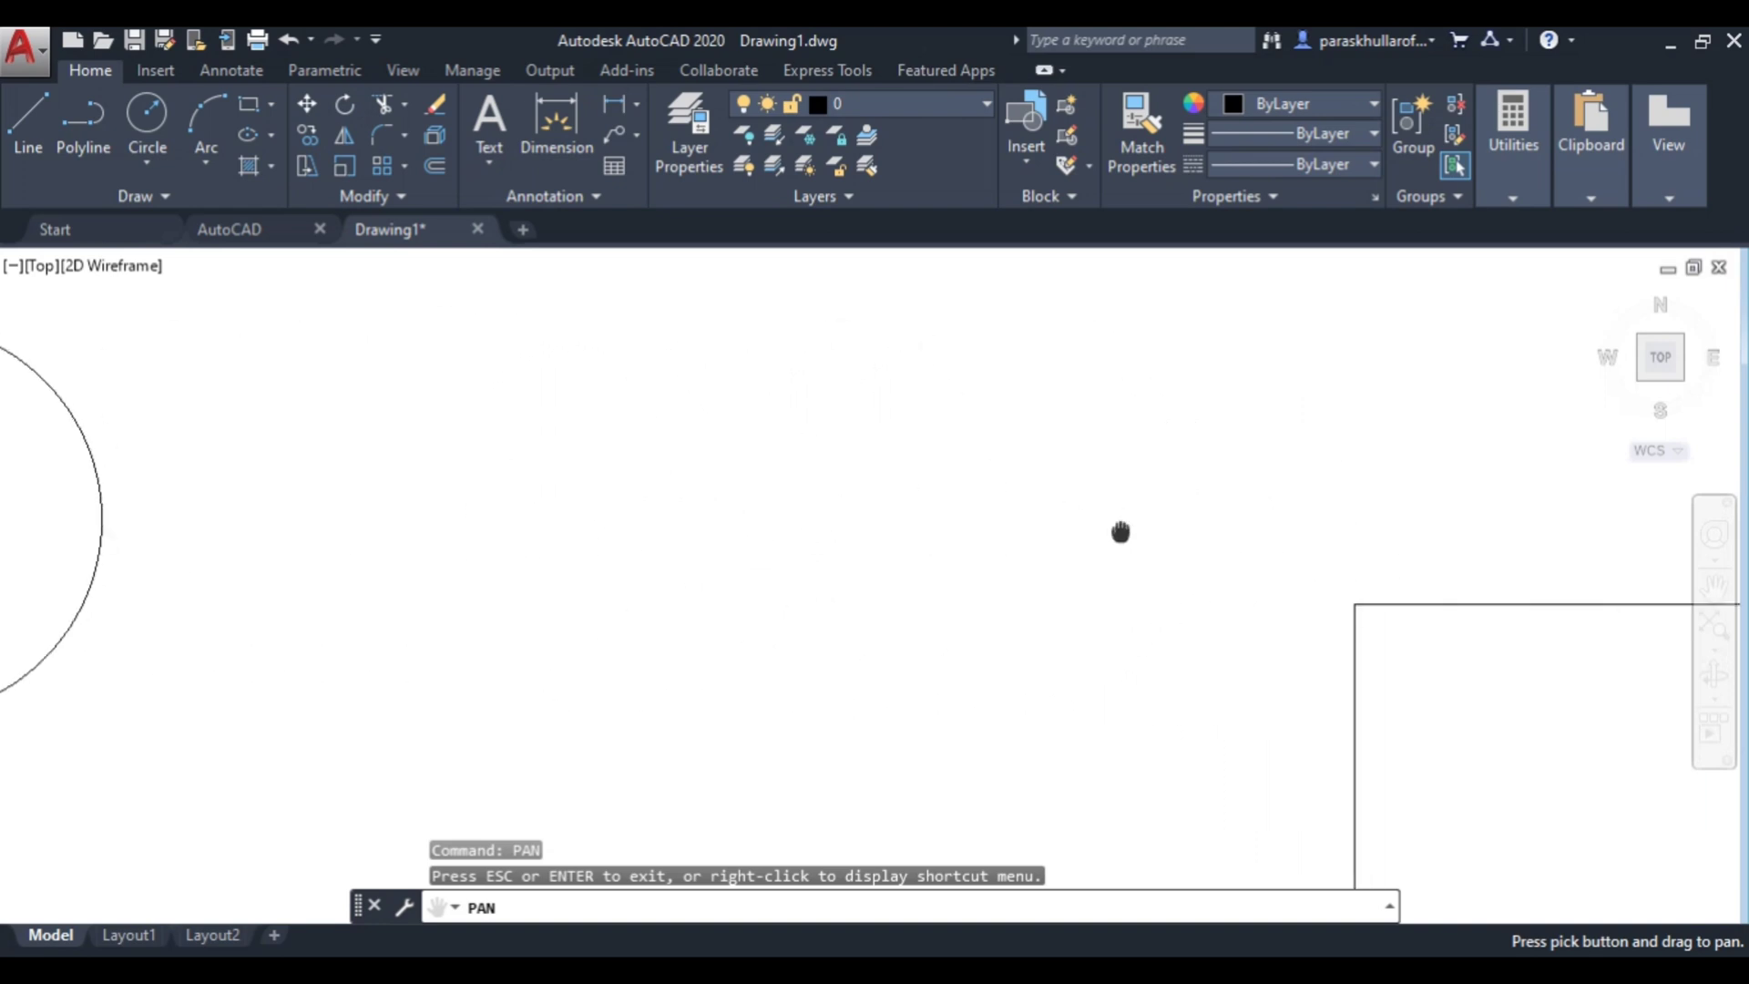
{"action": "left_click_drag", "start_coordinate": [1124, 527], "coordinate": [358, 379]}
{"action": "left_click_drag", "start_coordinate": [1112, 515], "coordinate": [565, 449]}
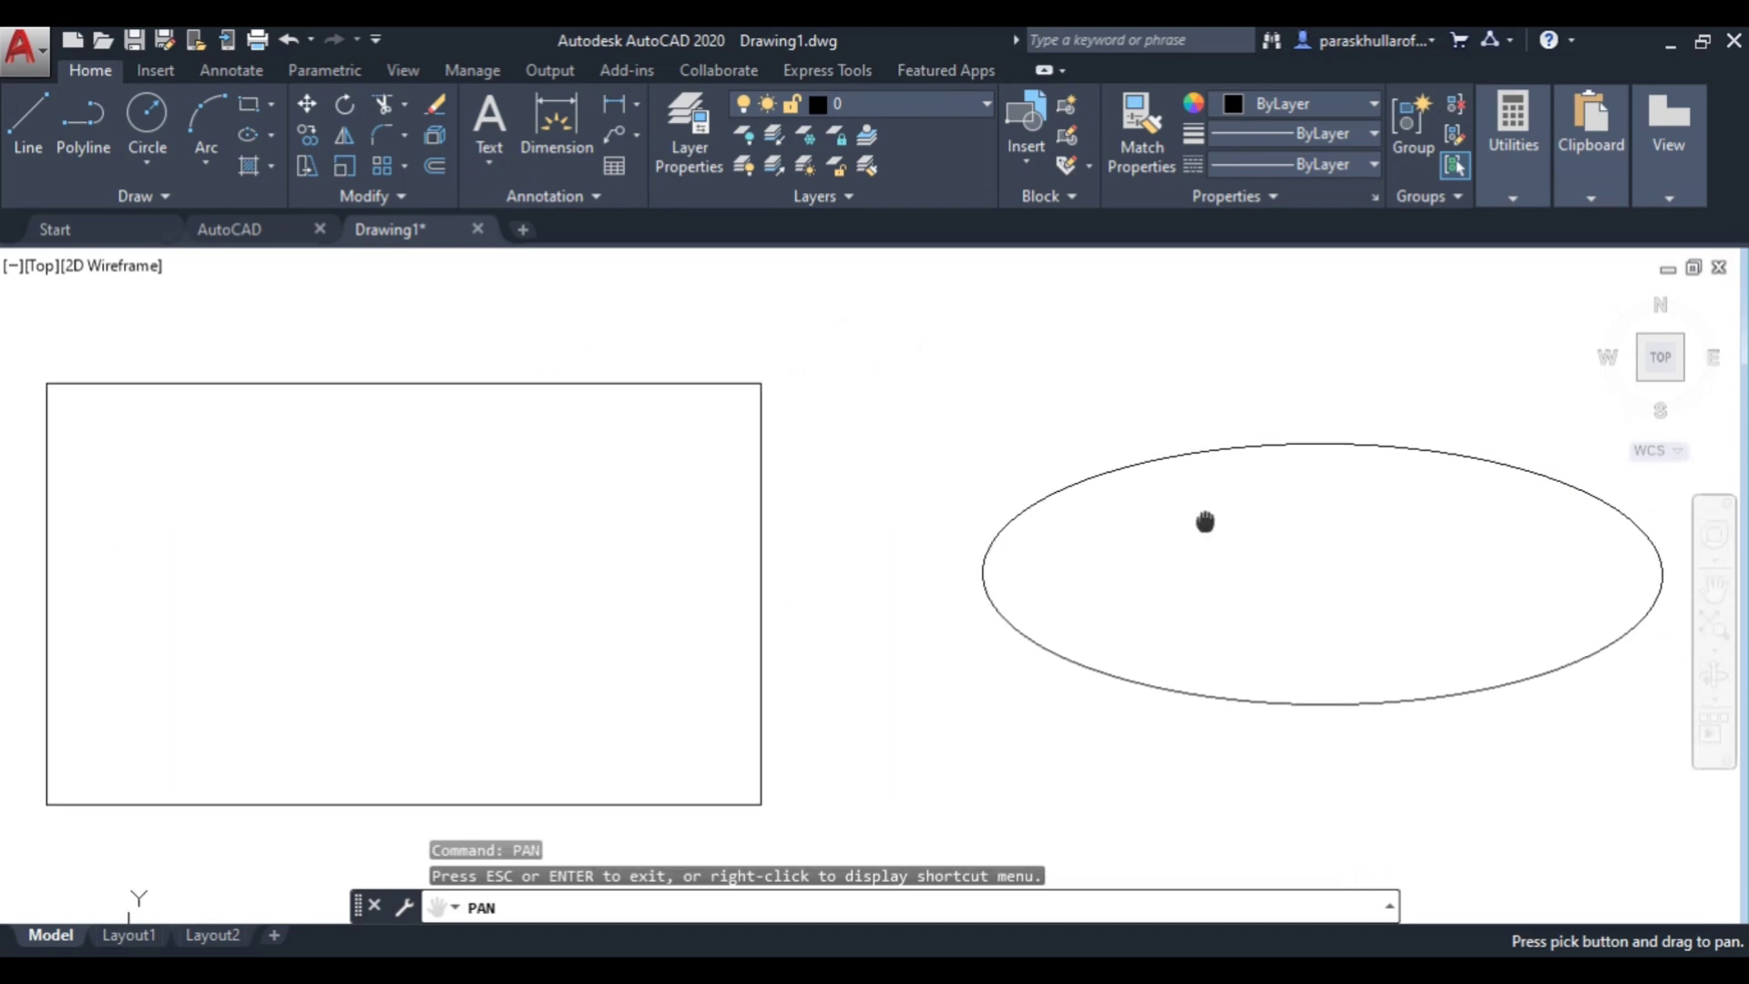
{"action": "left_click_drag", "start_coordinate": [1207, 520], "coordinate": [659, 511]}
{"action": "left_click_drag", "start_coordinate": [1234, 507], "coordinate": [926, 496]}
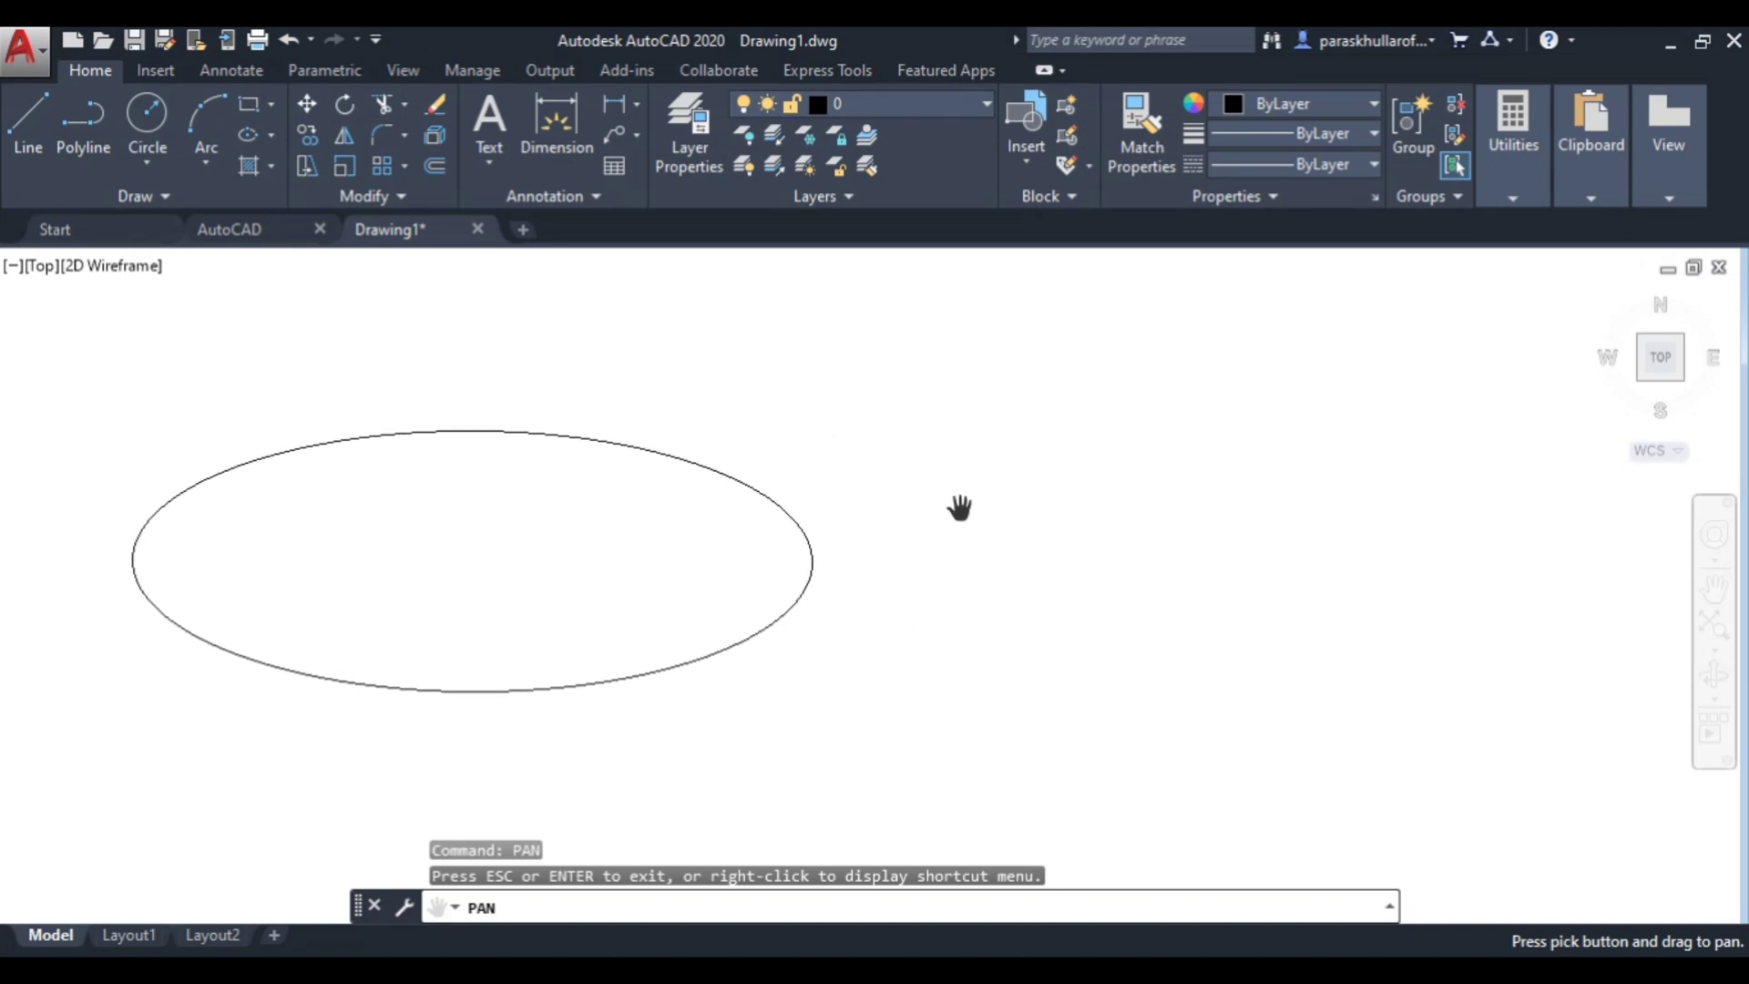
Step: Exit Pan, restart it from the navigation bar, and pan over the rectangle to the circle
{"action": "key", "text": "Escape"}
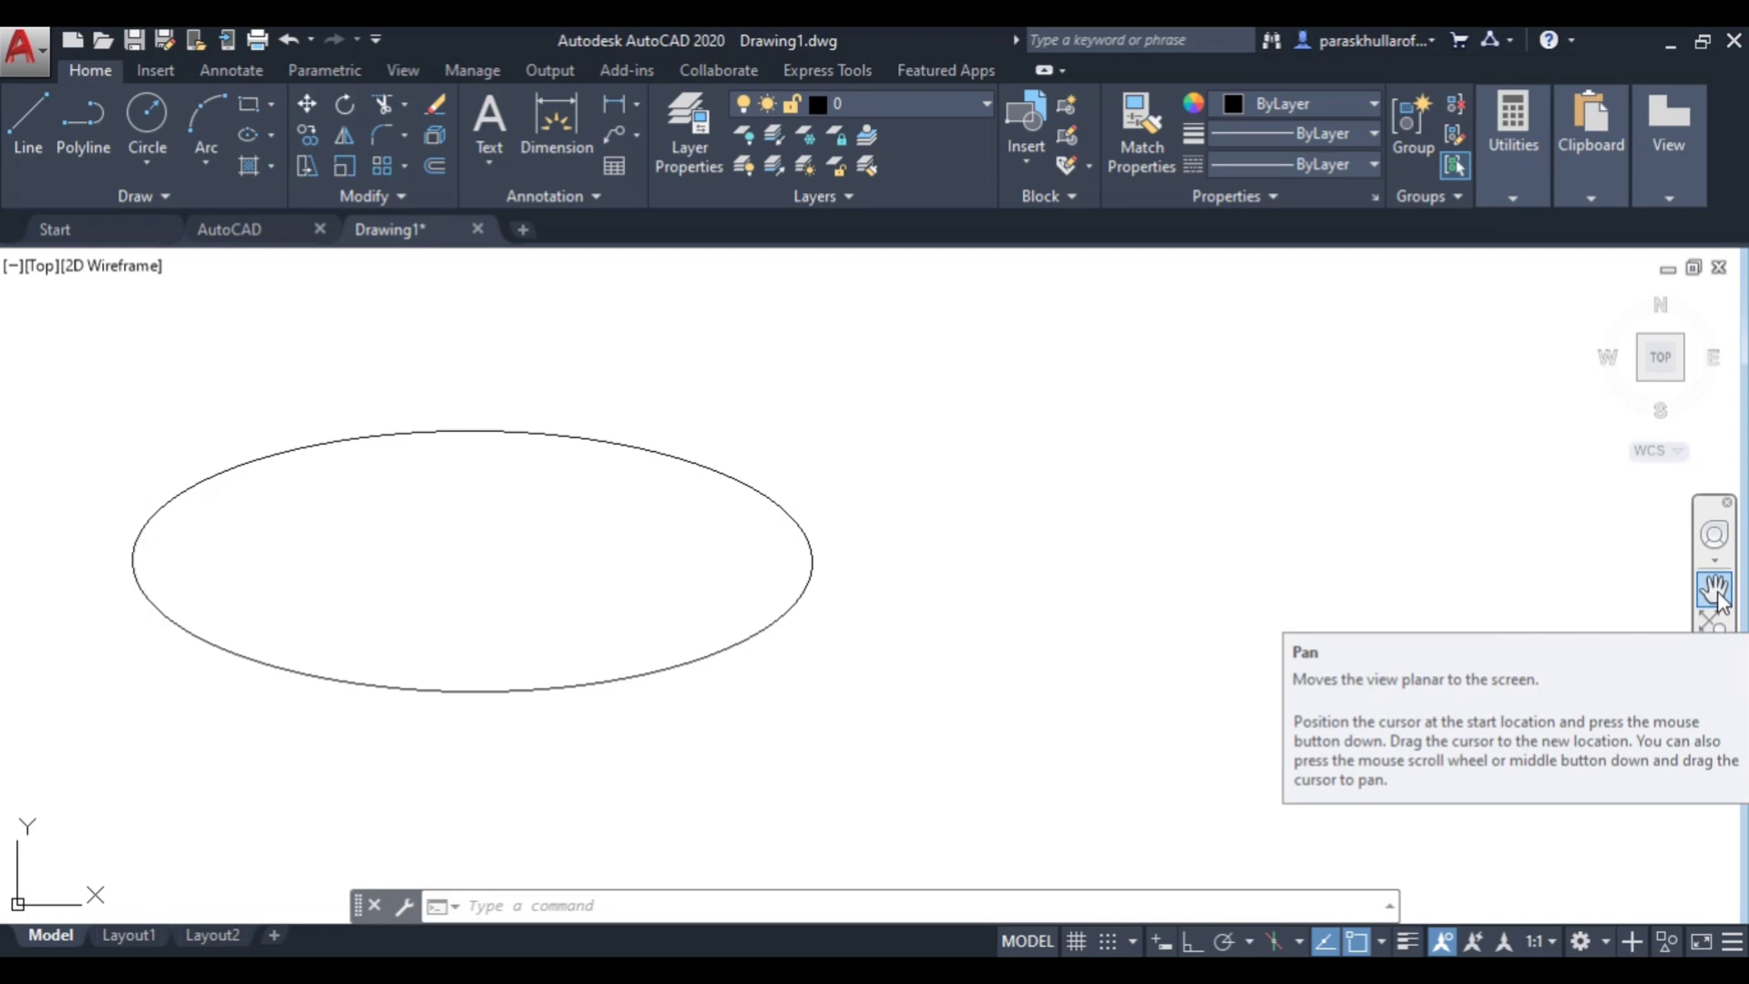
{"action": "left_click", "coordinate": [1712, 590]}
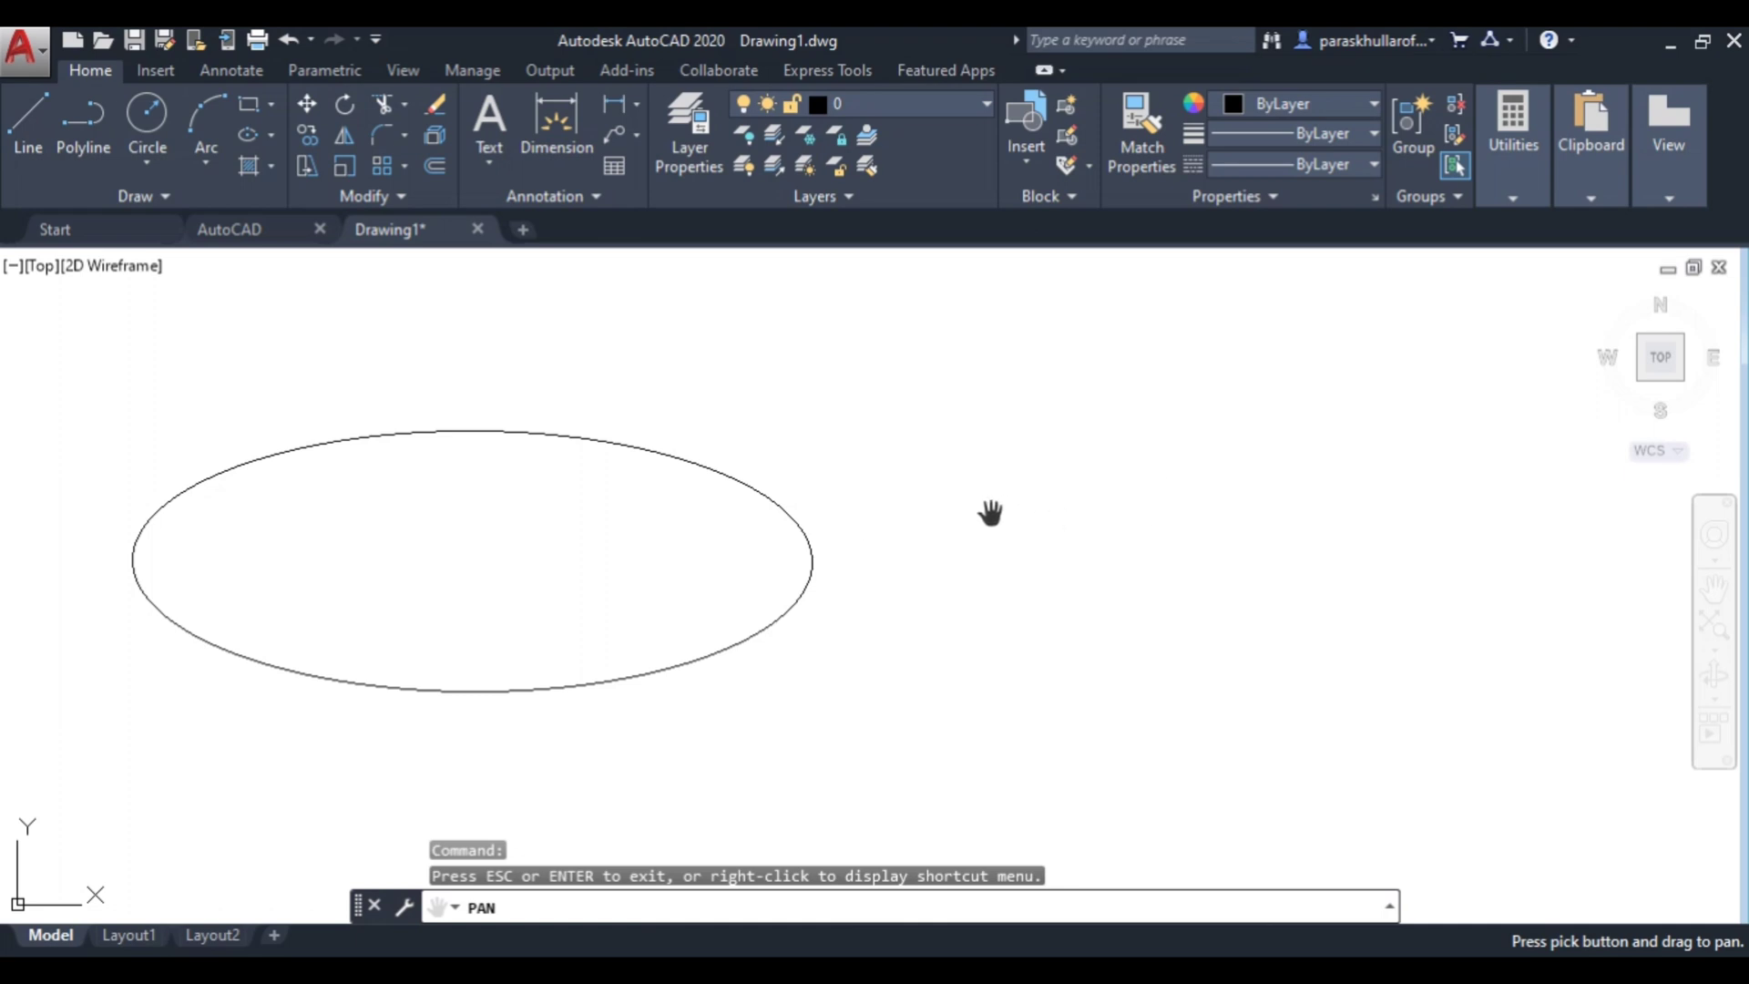
{"action": "left_click_drag", "start_coordinate": [952, 503], "coordinate": [1445, 511]}
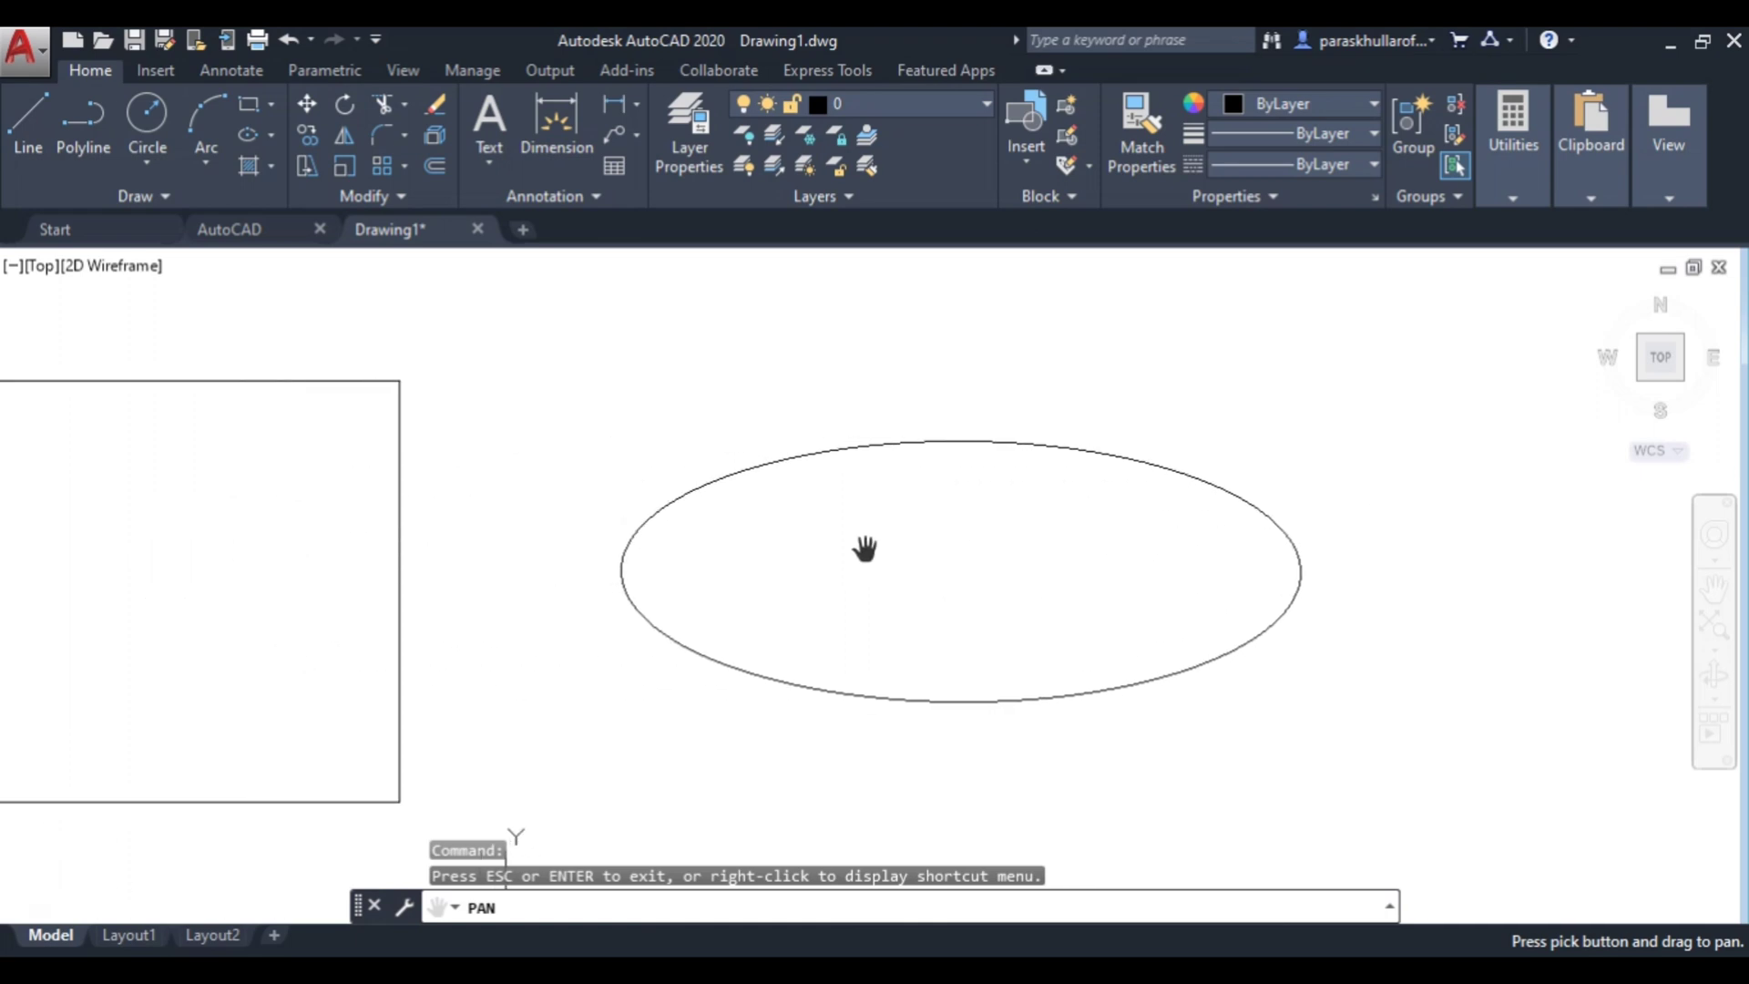
{"action": "left_click_drag", "start_coordinate": [839, 558], "coordinate": [1324, 547]}
{"action": "left_click_drag", "start_coordinate": [578, 577], "coordinate": [983, 576]}
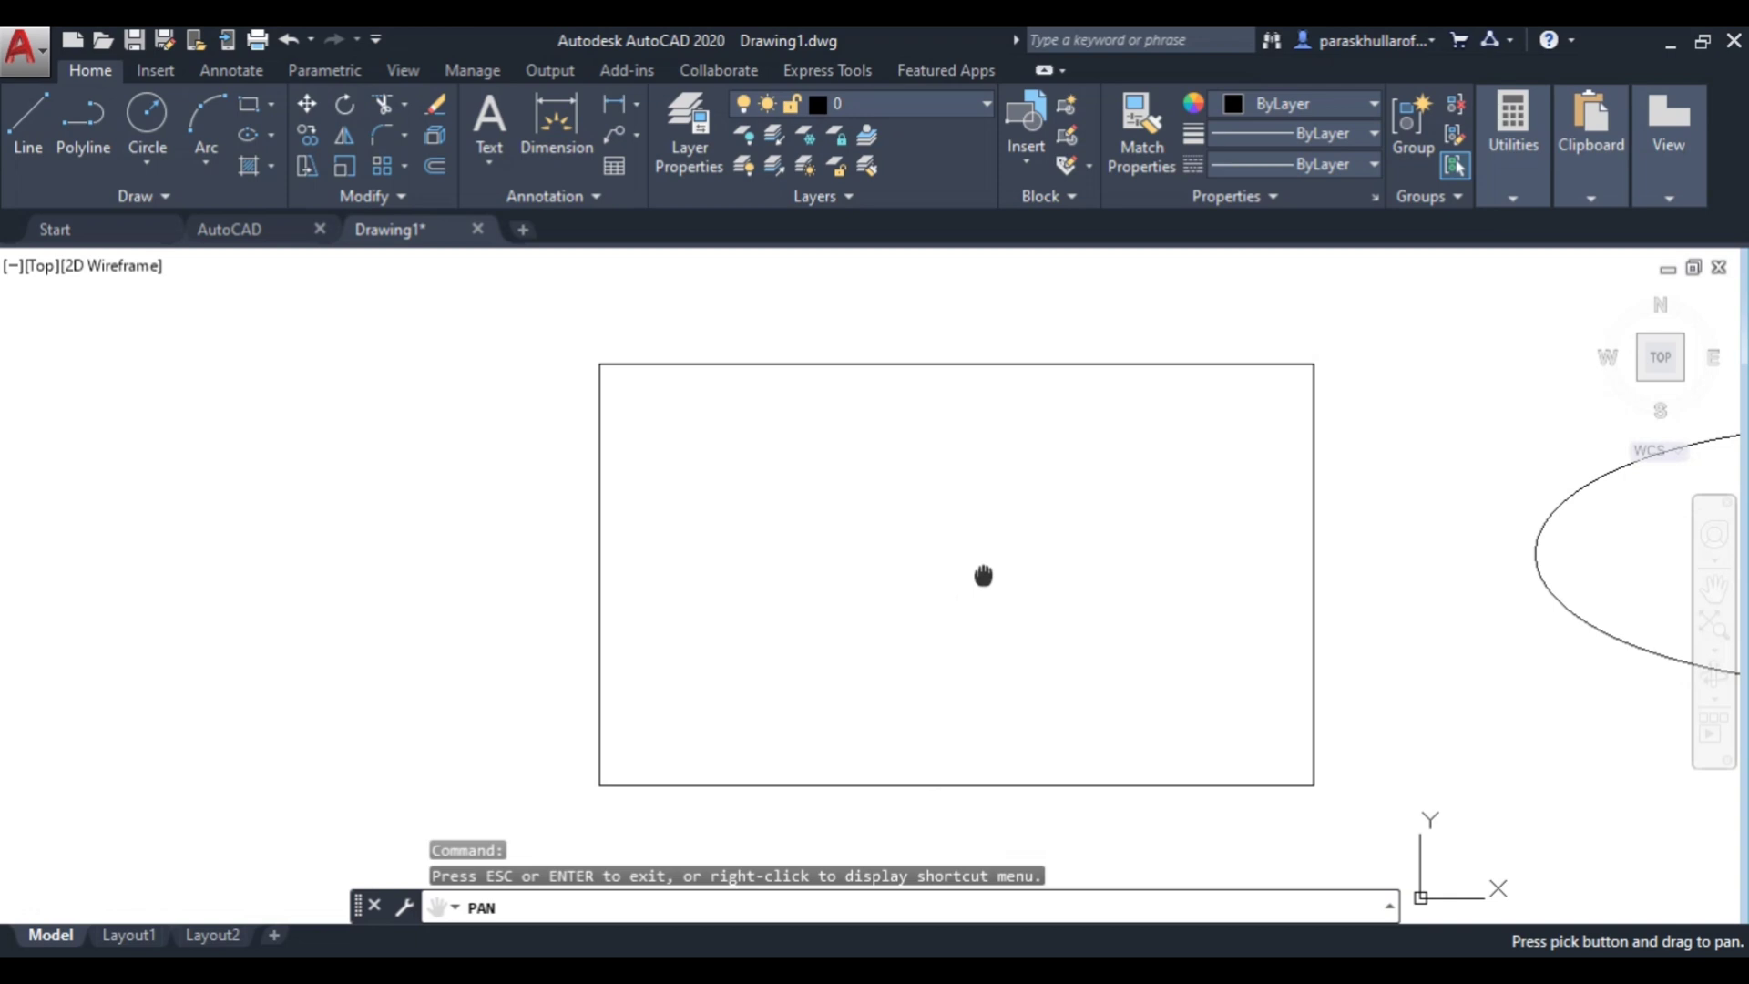
{"action": "left_click_drag", "start_coordinate": [524, 571], "coordinate": [1156, 566]}
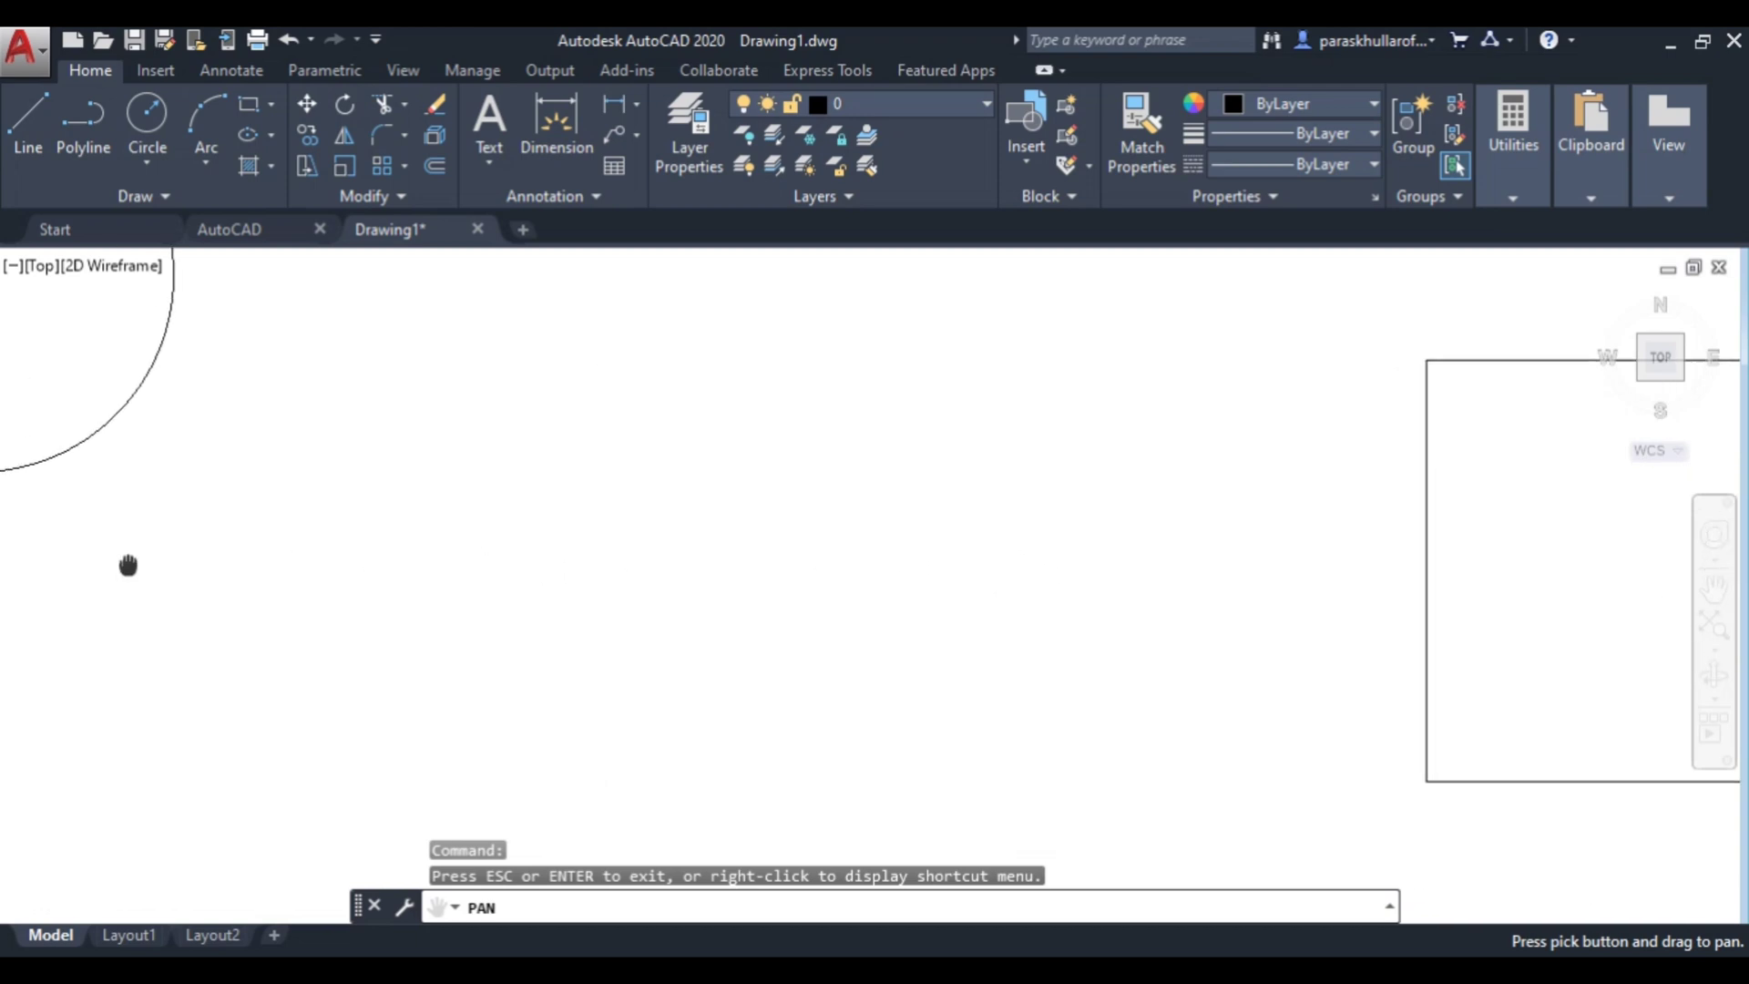
{"action": "mouse_move", "coordinate": [128, 565]}
{"action": "left_mouse_down"}
{"action": "mouse_move", "coordinate": [730, 647]}
{"action": "mouse_move", "coordinate": [843, 765]}
{"action": "mouse_move", "coordinate": [1011, 832]}
{"action": "left_mouse_up"}
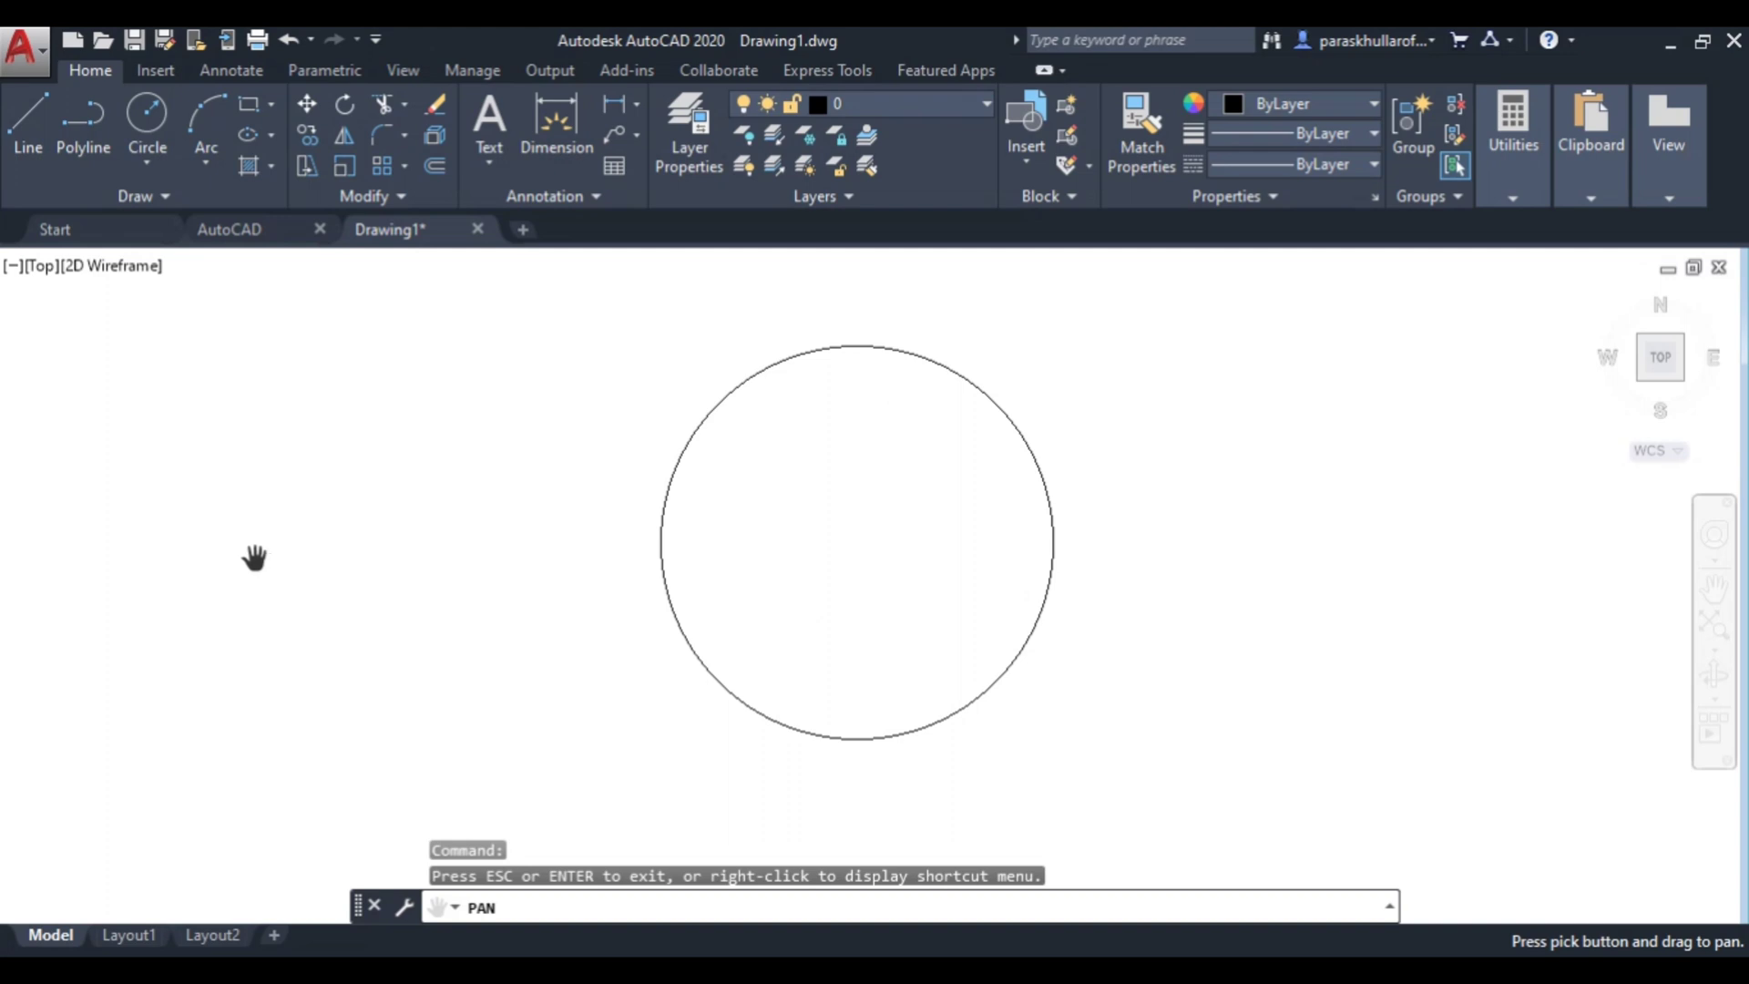
Step: Pan back past the rectangle to centre the ellipse in the view again
{"action": "mouse_move", "coordinate": [255, 557]}
{"action": "left_mouse_down"}
{"action": "mouse_move", "coordinate": [738, 613]}
{"action": "mouse_move", "coordinate": [122, 531]}
{"action": "left_mouse_up"}
{"action": "mouse_move", "coordinate": [655, 528]}
{"action": "left_mouse_down"}
{"action": "mouse_move", "coordinate": [705, 529]}
{"action": "mouse_move", "coordinate": [203, 600]}
{"action": "left_mouse_up"}
{"action": "left_click_drag", "start_coordinate": [878, 511], "coordinate": [398, 515]}
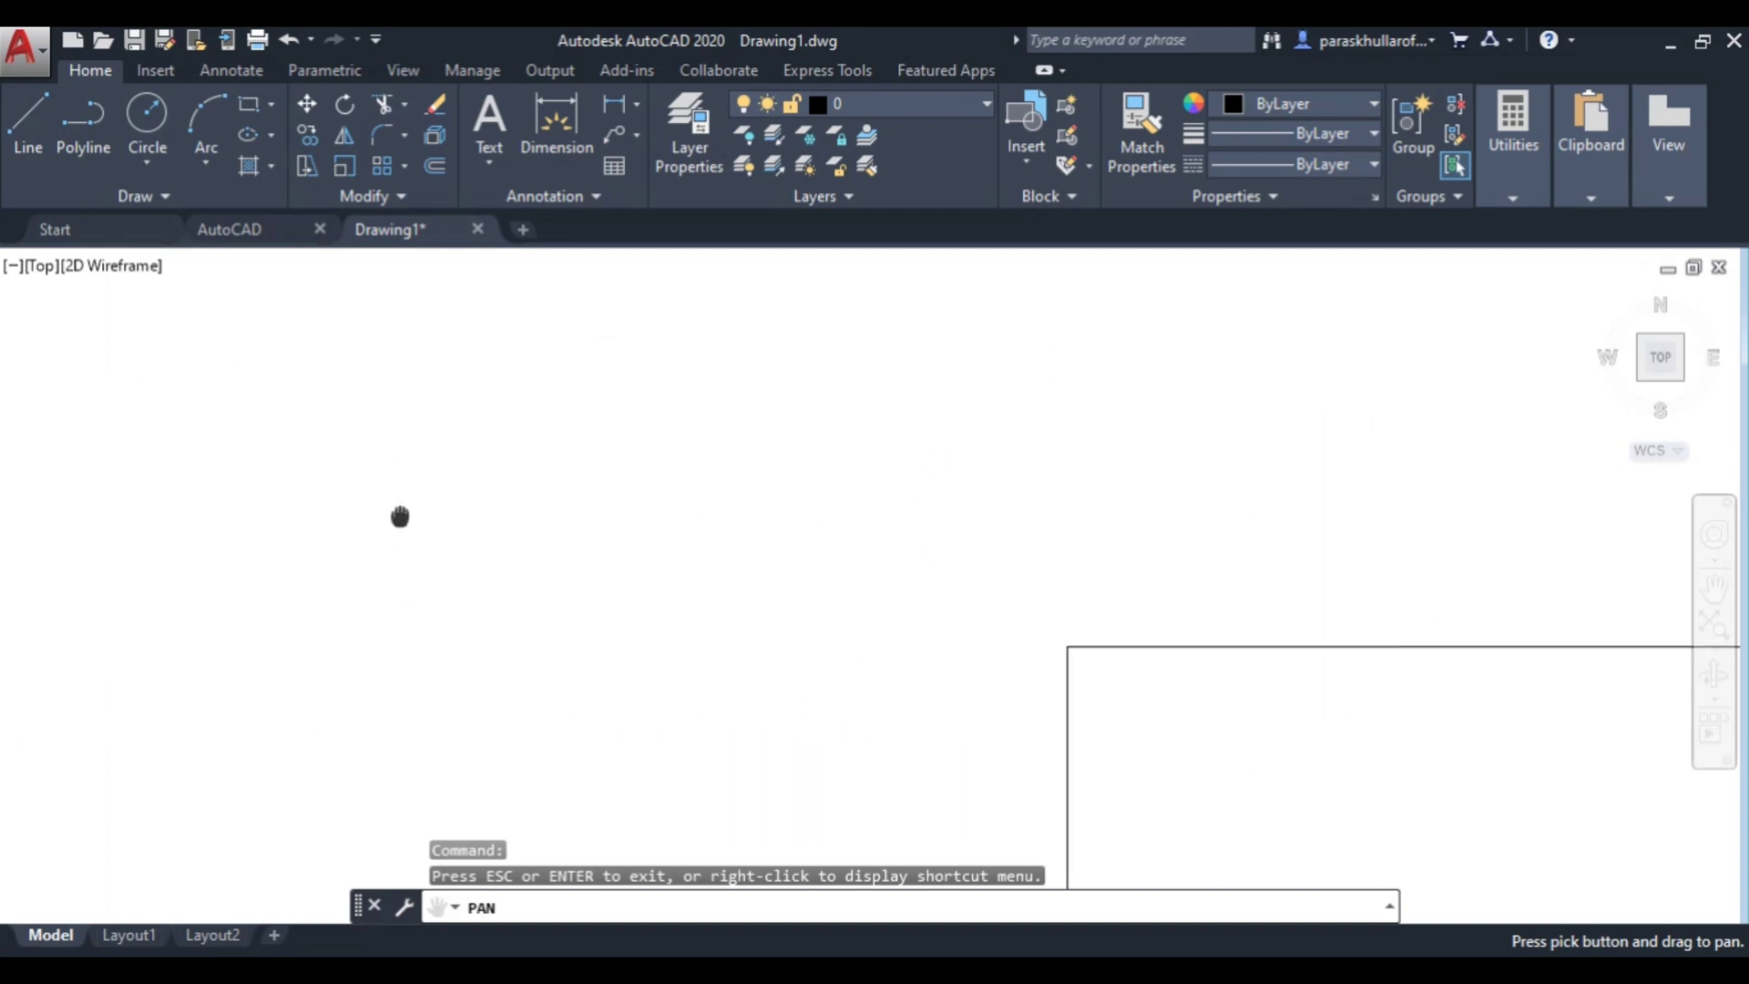
{"action": "left_click_drag", "start_coordinate": [1342, 543], "coordinate": [667, 305]}
{"action": "mouse_move", "coordinate": [1055, 438]}
{"action": "left_mouse_down"}
{"action": "mouse_move", "coordinate": [397, 434]}
{"action": "mouse_move", "coordinate": [628, 391]}
{"action": "mouse_move", "coordinate": [607, 389]}
{"action": "mouse_move", "coordinate": [898, 473]}
{"action": "left_mouse_up"}
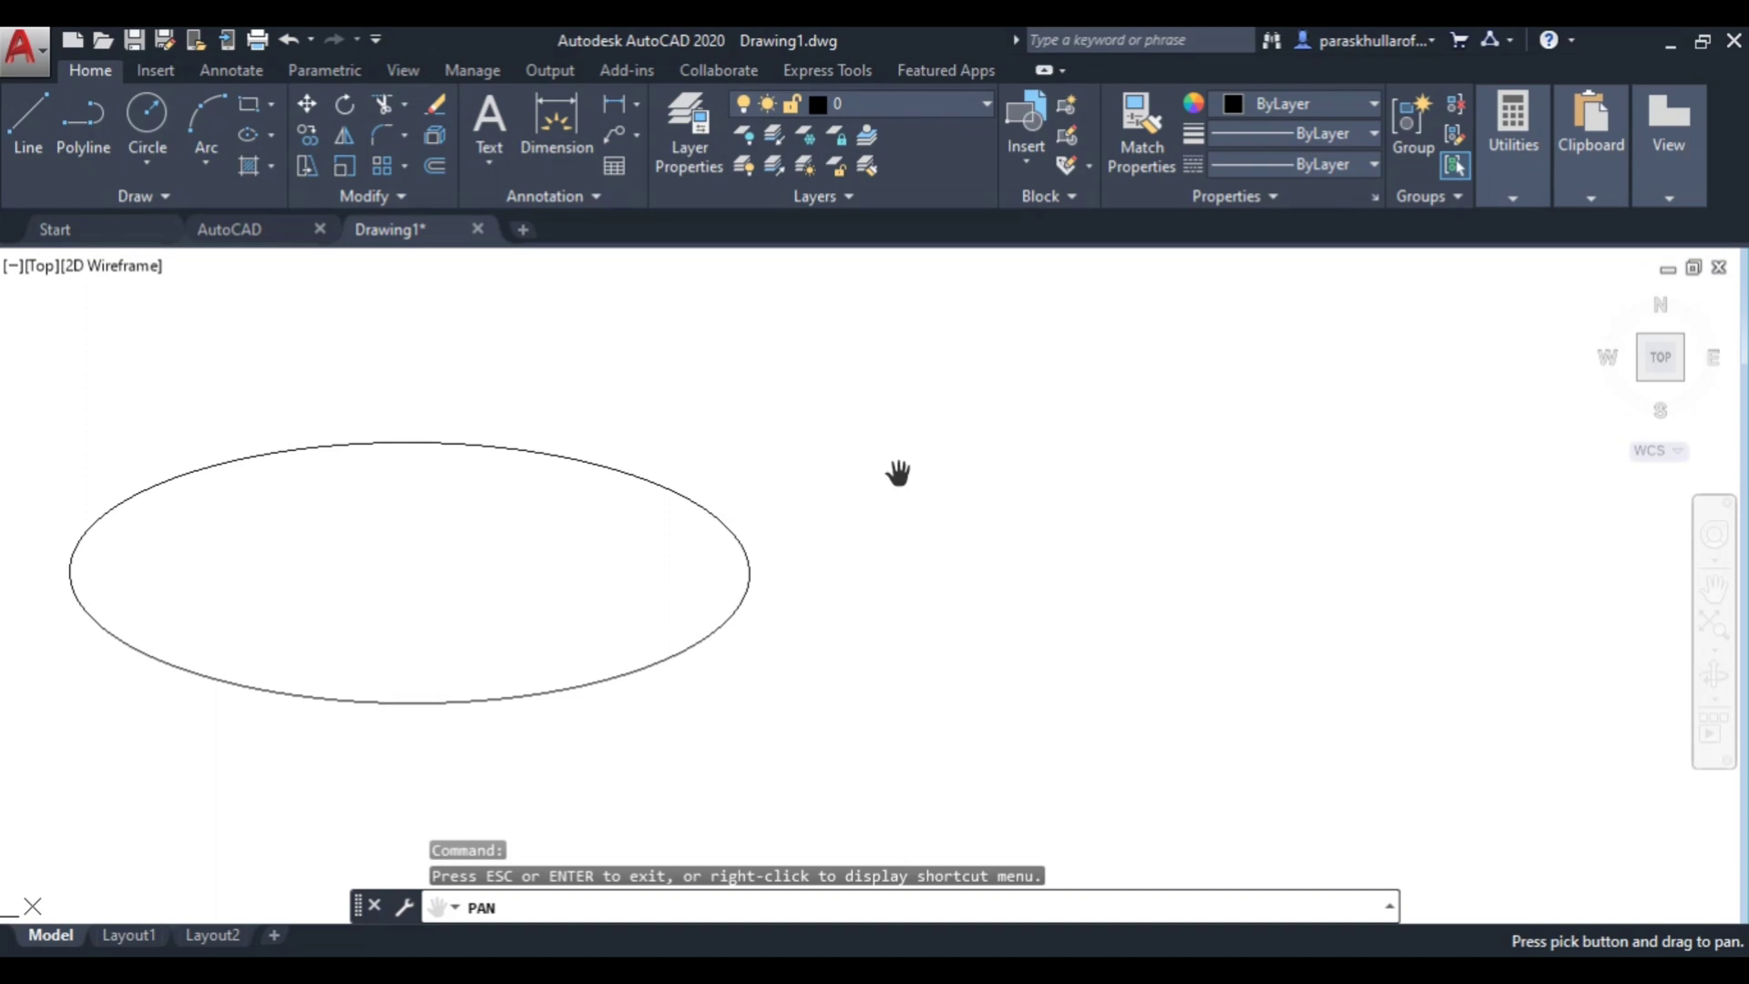
Step: End Pan, then middle-drag the view across the rectangle to centre the circle
{"action": "key", "text": "Escape"}
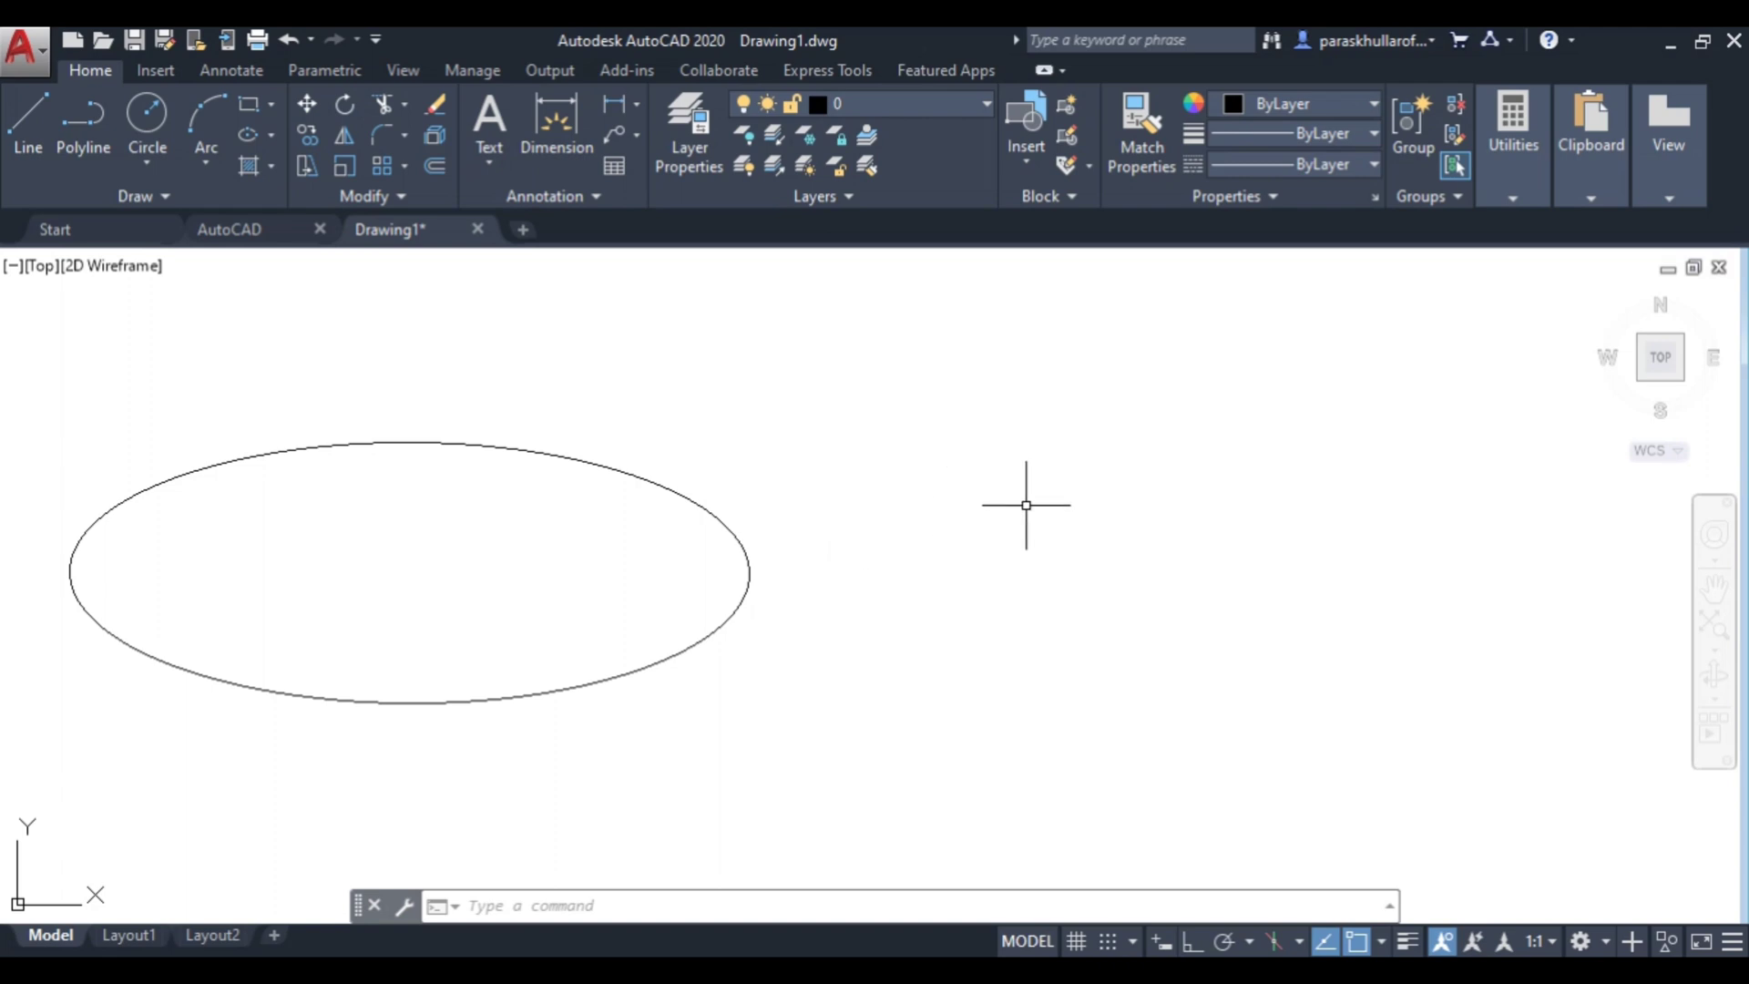
{"action": "middle_click_drag", "start_coordinate": [1025, 505], "coordinate": [1025, 505]}
{"action": "middle_click_drag", "start_coordinate": [1025, 505], "coordinate": [1312, 470]}
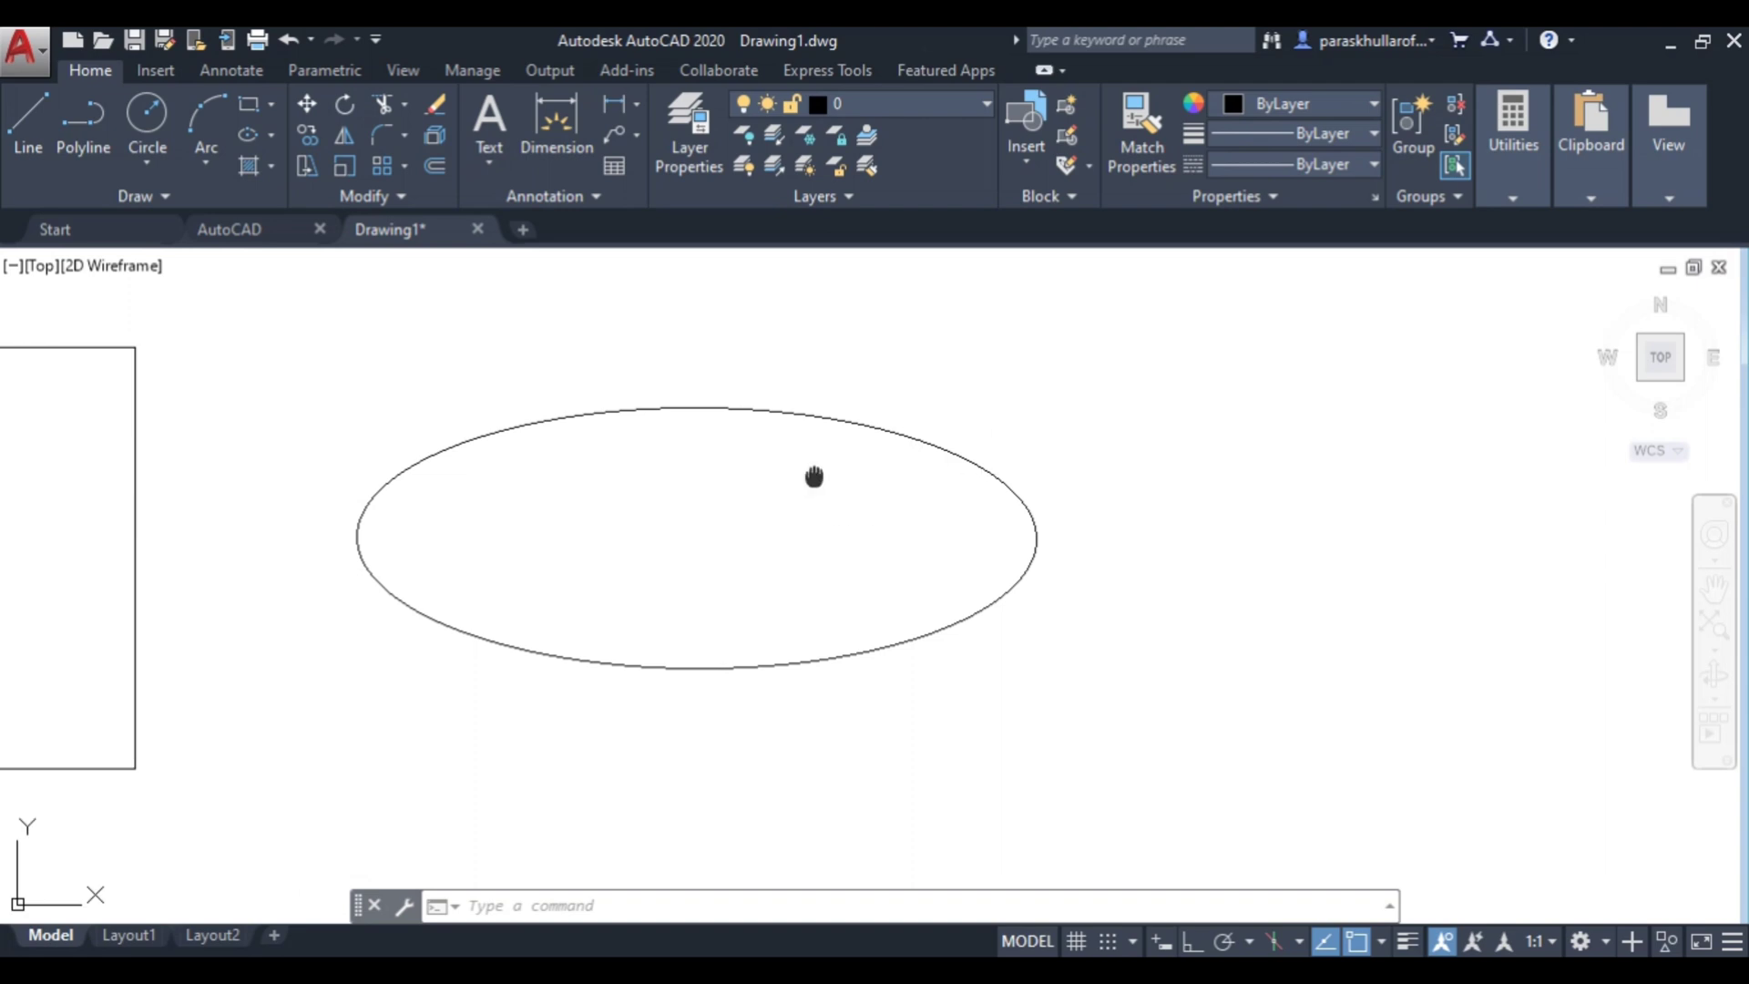
{"action": "middle_click_drag", "start_coordinate": [814, 476], "coordinate": [1380, 484]}
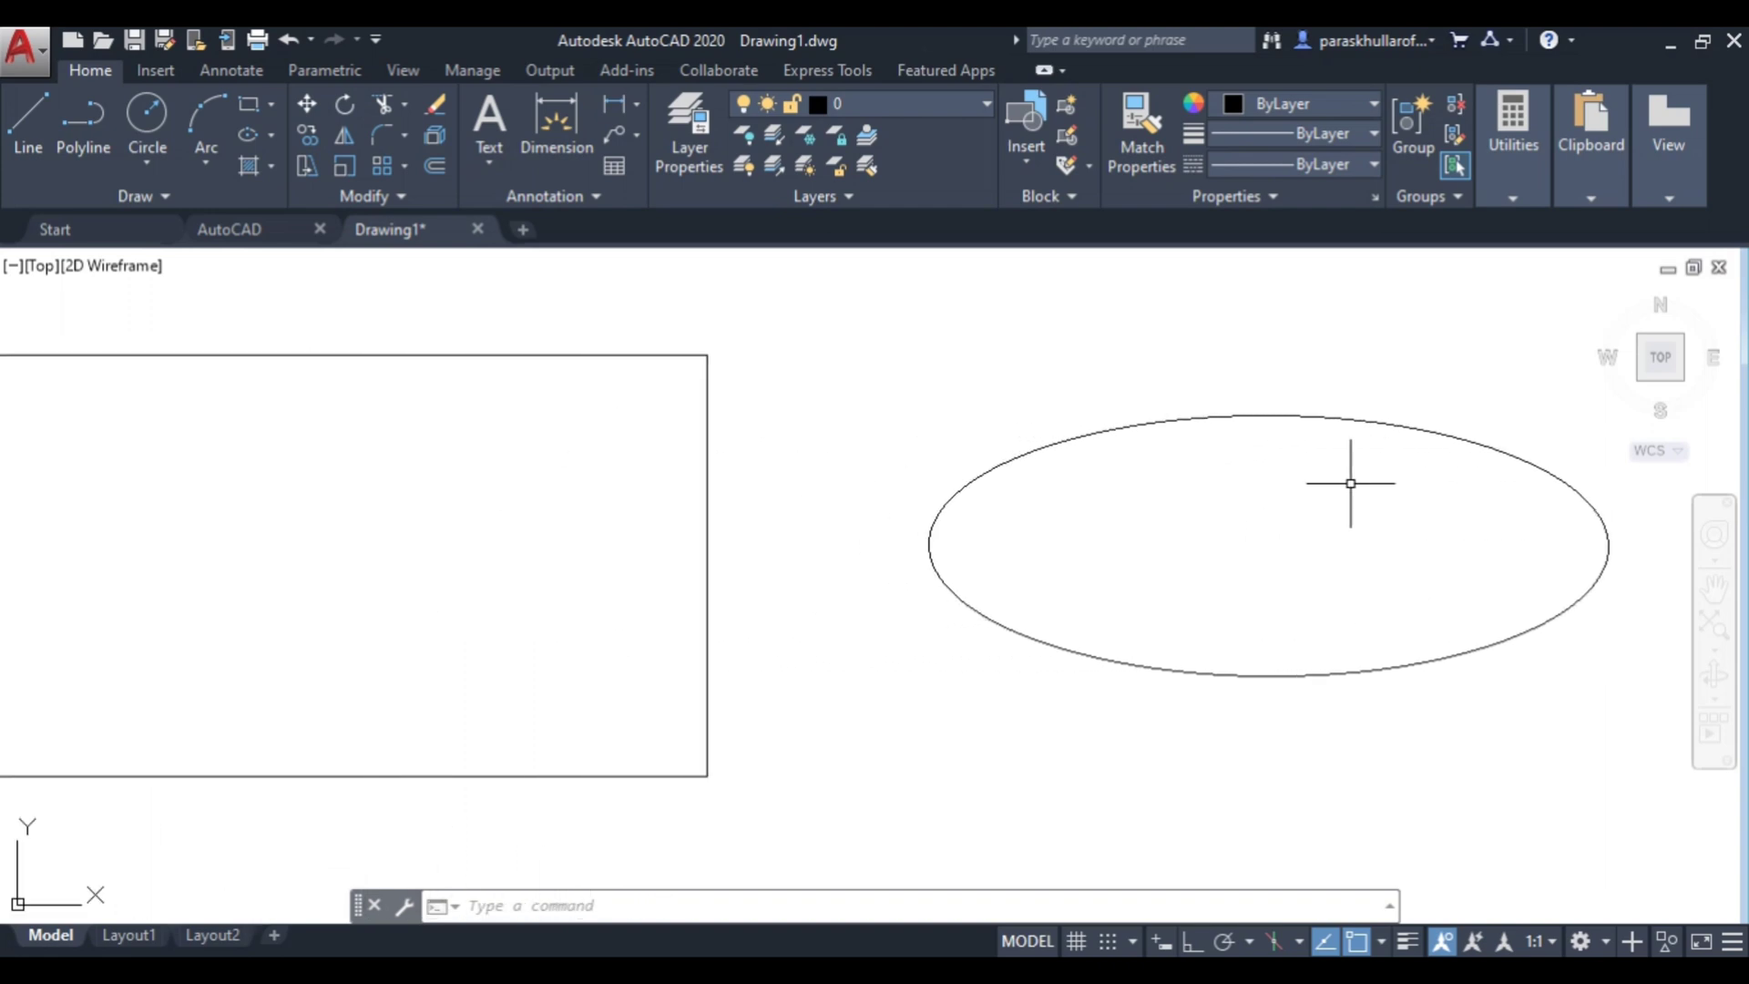
{"action": "middle_click_drag", "start_coordinate": [787, 465], "coordinate": [1651, 554]}
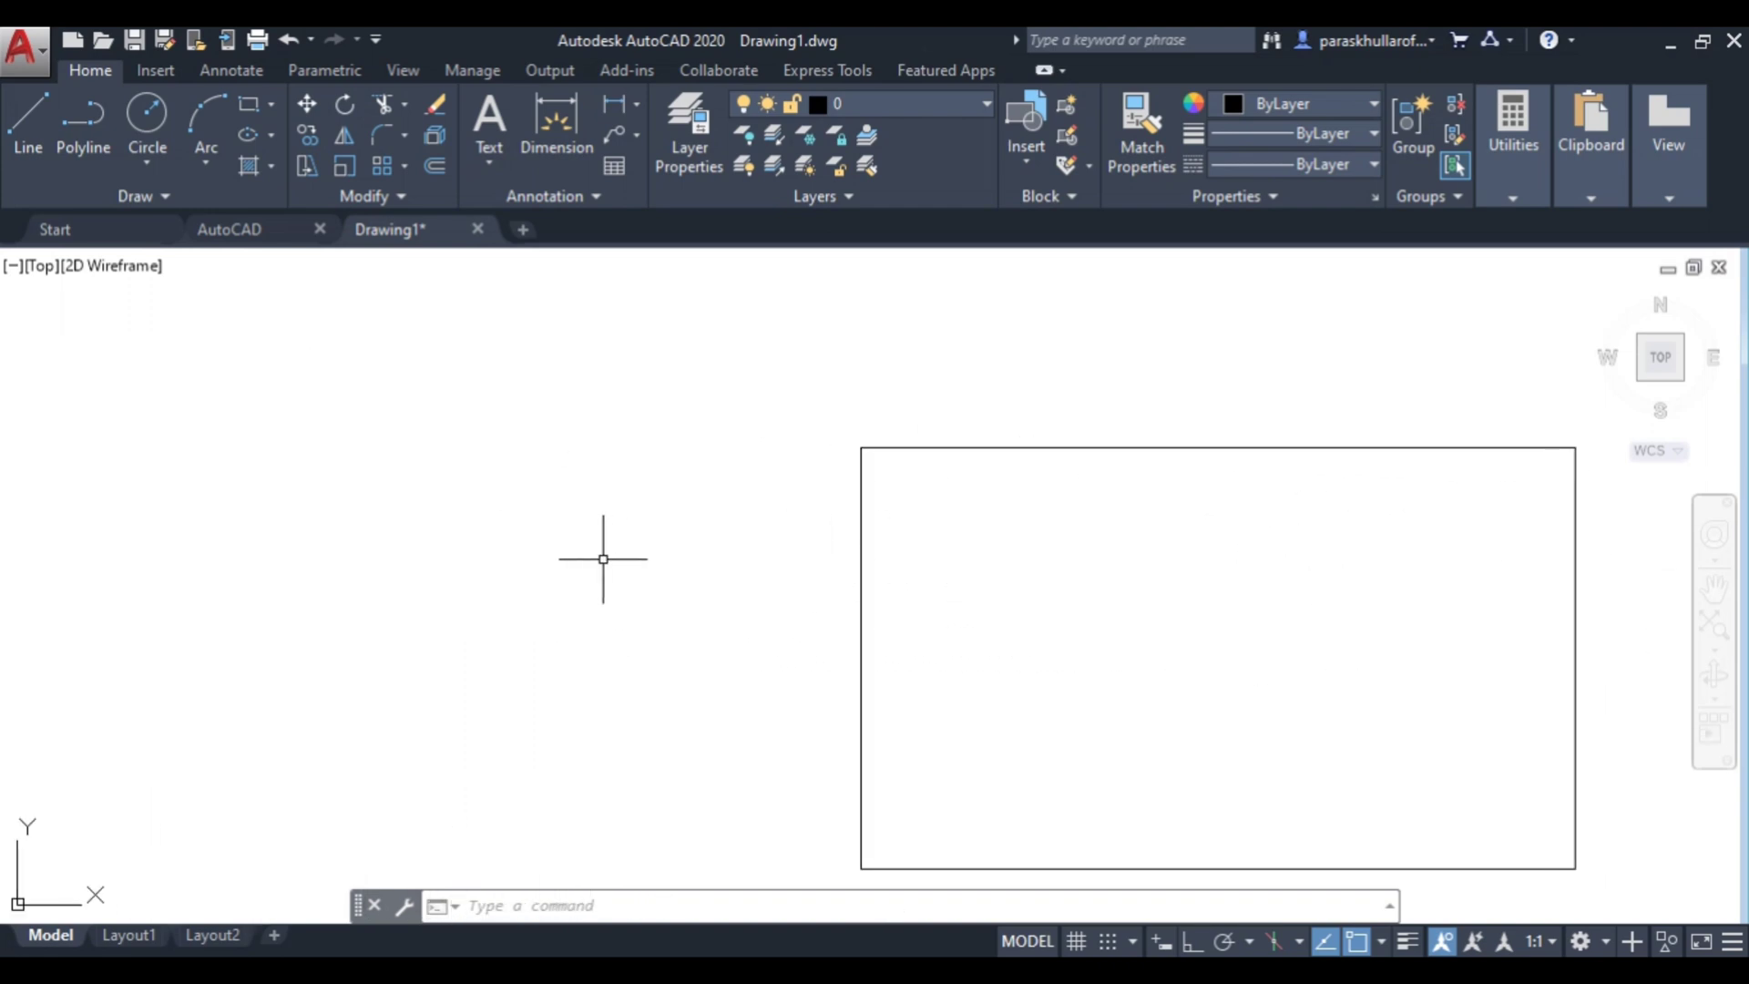
{"action": "middle_click_drag", "start_coordinate": [605, 554], "coordinate": [1105, 499]}
{"action": "middle_click_drag", "start_coordinate": [429, 543], "coordinate": [1175, 658]}
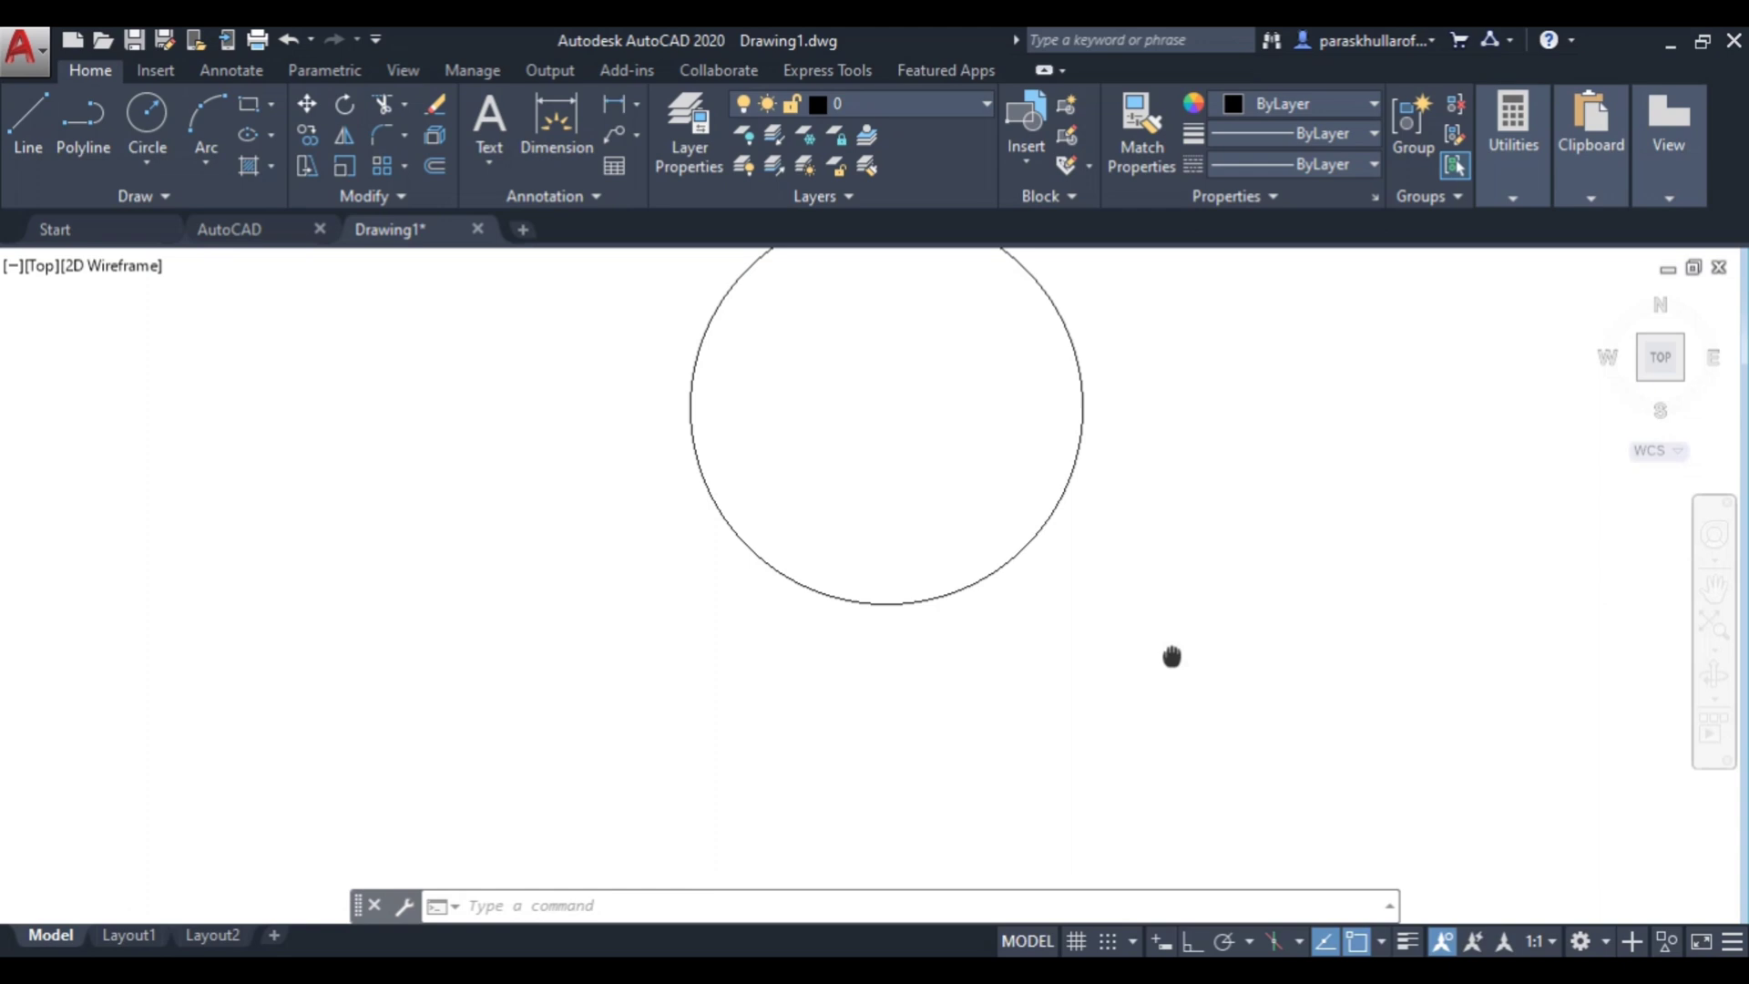
Step: Pan past the circle into an empty area of the drawing and zoom in there
{"action": "mouse_move", "coordinate": [269, 563]}
{"action": "middle_mouse_down"}
{"action": "mouse_move", "coordinate": [680, 742]}
{"action": "mouse_move", "coordinate": [231, 664]}
{"action": "mouse_move", "coordinate": [139, 613]}
{"action": "middle_mouse_up"}
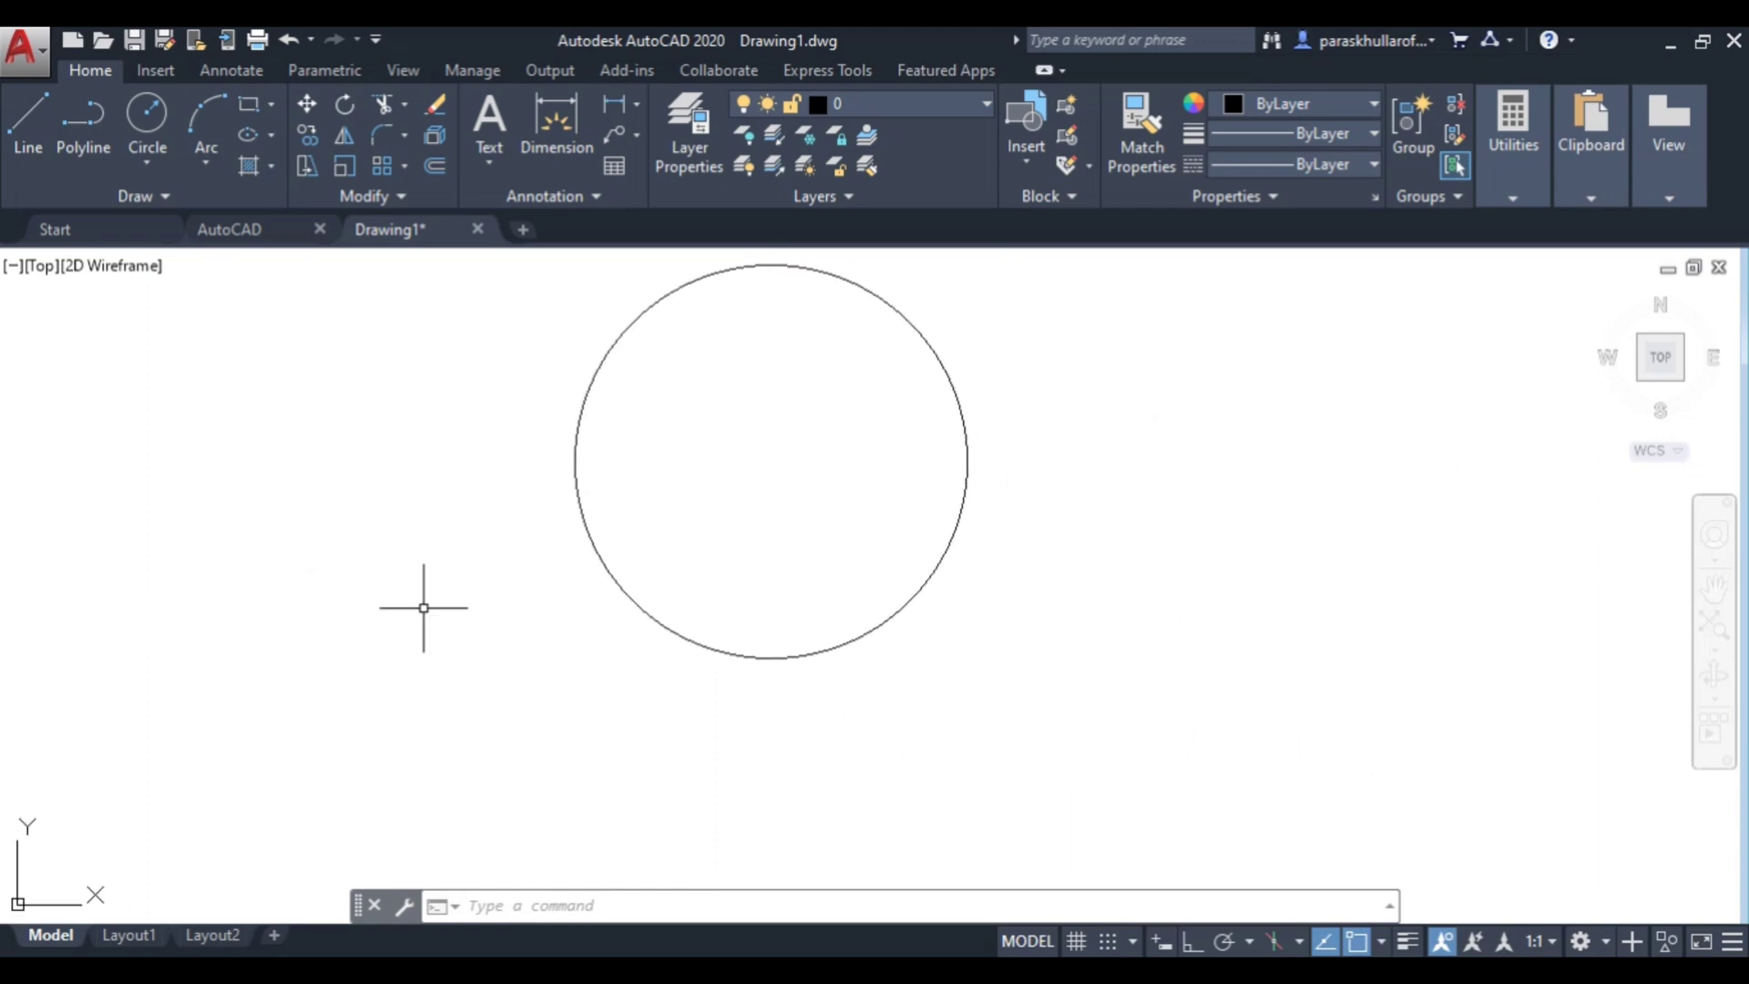
{"action": "middle_click_drag", "start_coordinate": [1128, 589], "coordinate": [320, 609]}
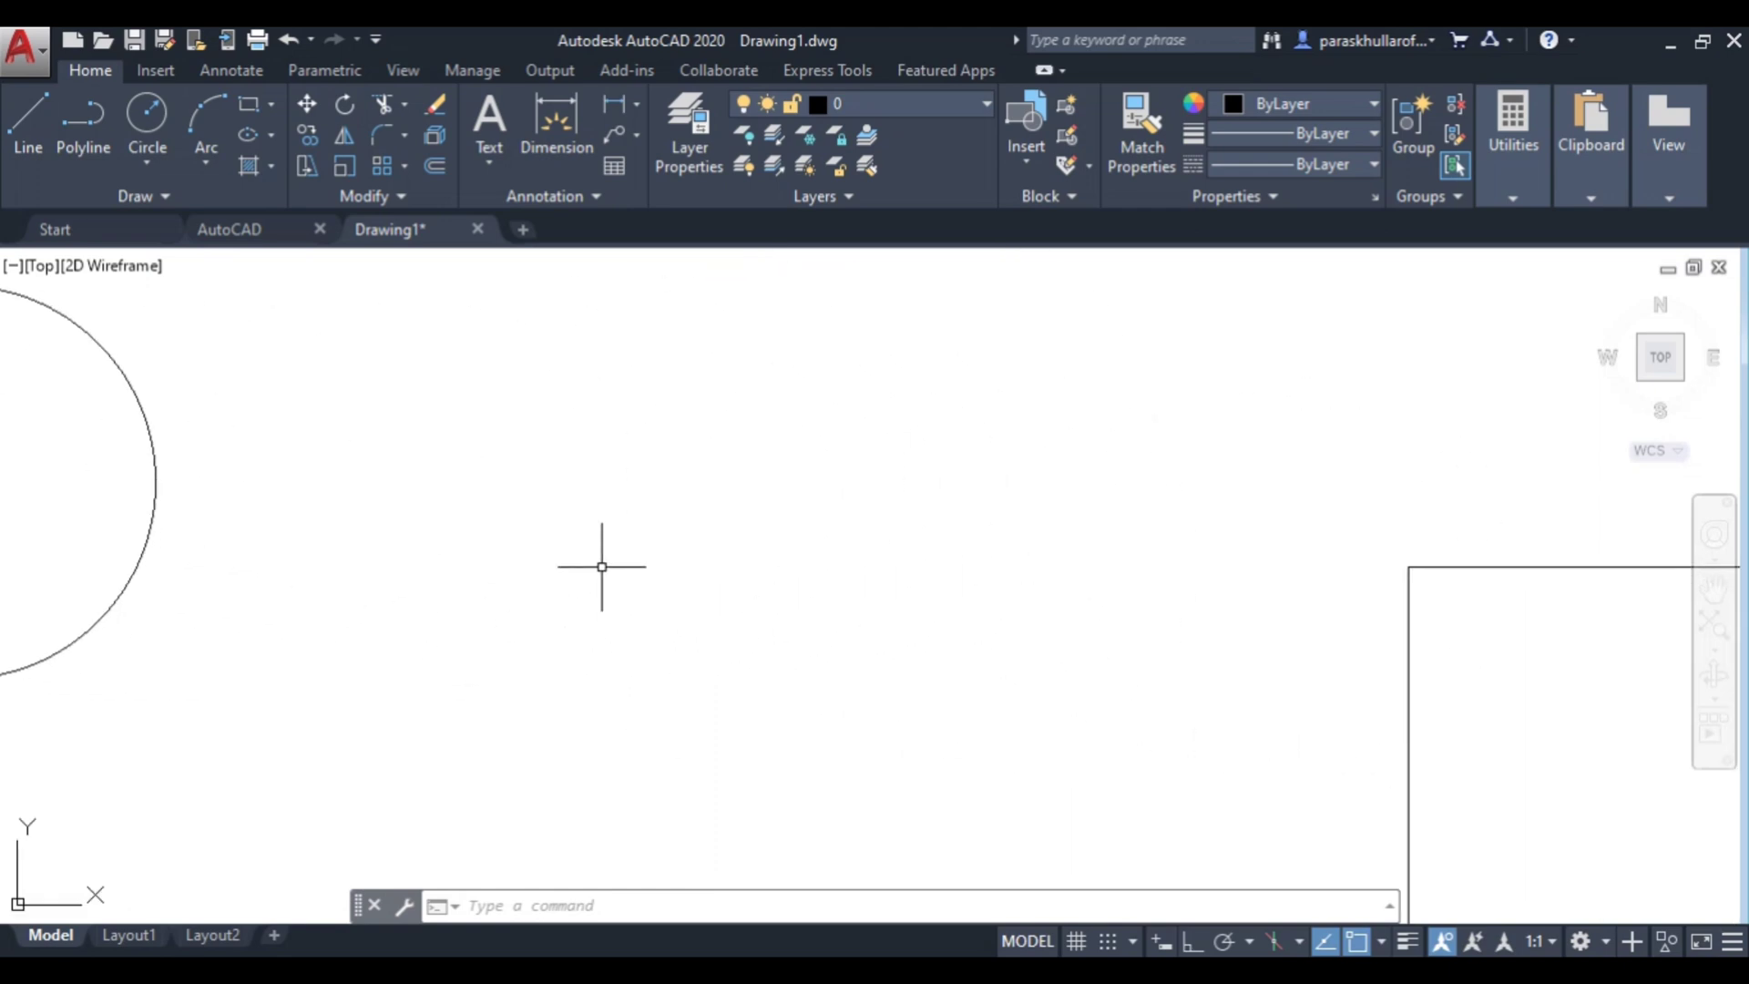
{"action": "scroll", "coordinate": [603, 565], "scroll_direction": "up", "scroll_amount": 2}
{"action": "mouse_move", "coordinate": [604, 566]}
{"action": "middle_mouse_down"}
{"action": "mouse_move", "coordinate": [689, 528]}
{"action": "mouse_move", "coordinate": [765, 375]}
{"action": "mouse_move", "coordinate": [709, 433]}
{"action": "middle_mouse_up"}
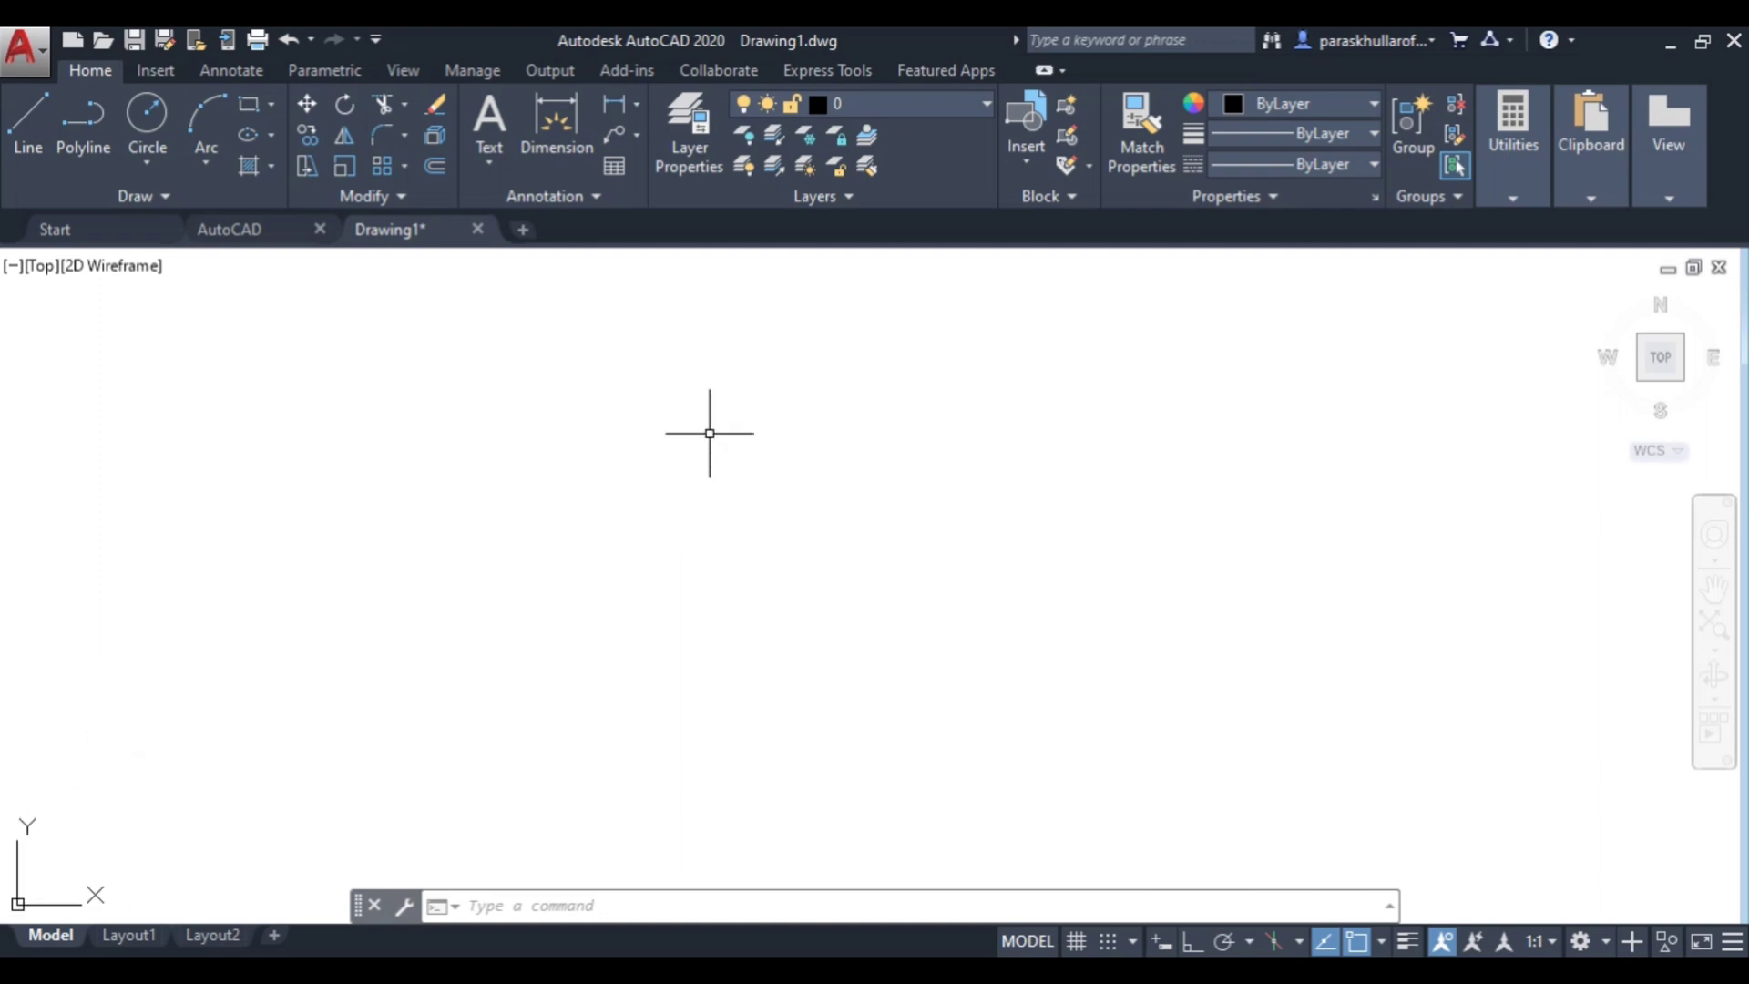